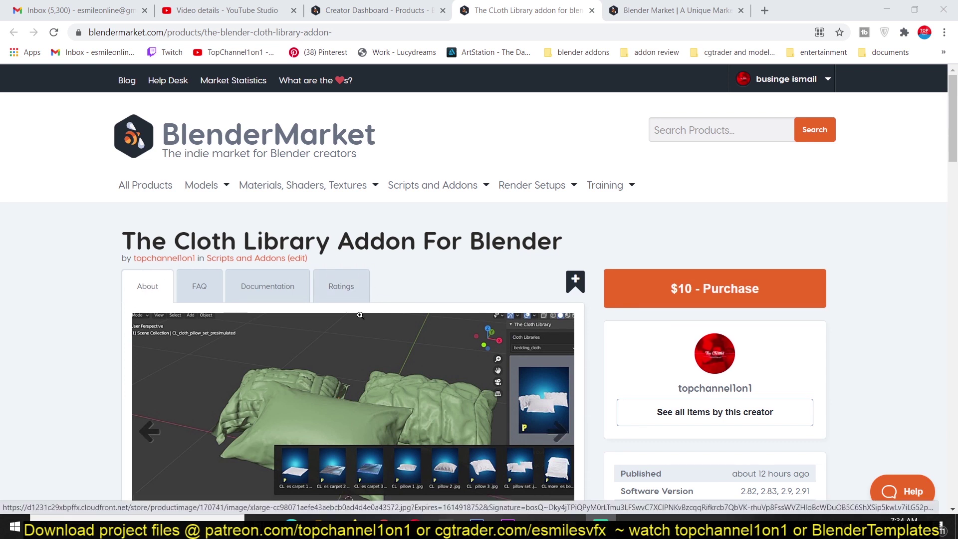
Show the Cloth Library cover image in the gallery, then play and close the product demo video
{"action": "scroll", "coordinate": [360, 315], "scroll_direction": "down", "scroll_amount": 4}
{"action": "scroll", "coordinate": [249, 370], "scroll_direction": "up", "scroll_amount": 3}
{"action": "scroll", "coordinate": [139, 423], "scroll_direction": "down", "scroll_amount": 1}
{"action": "left_click", "coordinate": [140, 423]}
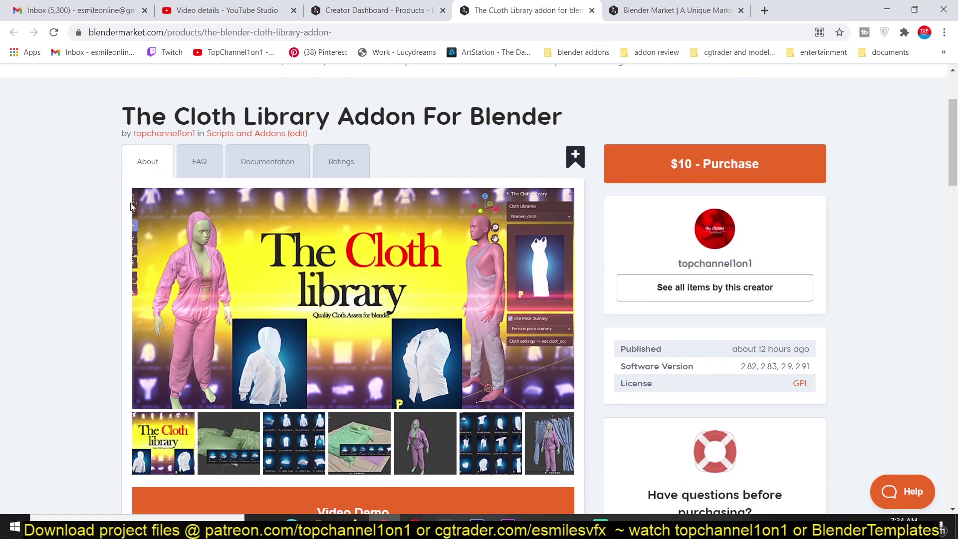
{"action": "scroll", "coordinate": [241, 248], "scroll_direction": "down", "scroll_amount": 5}
{"action": "left_click", "coordinate": [325, 262]}
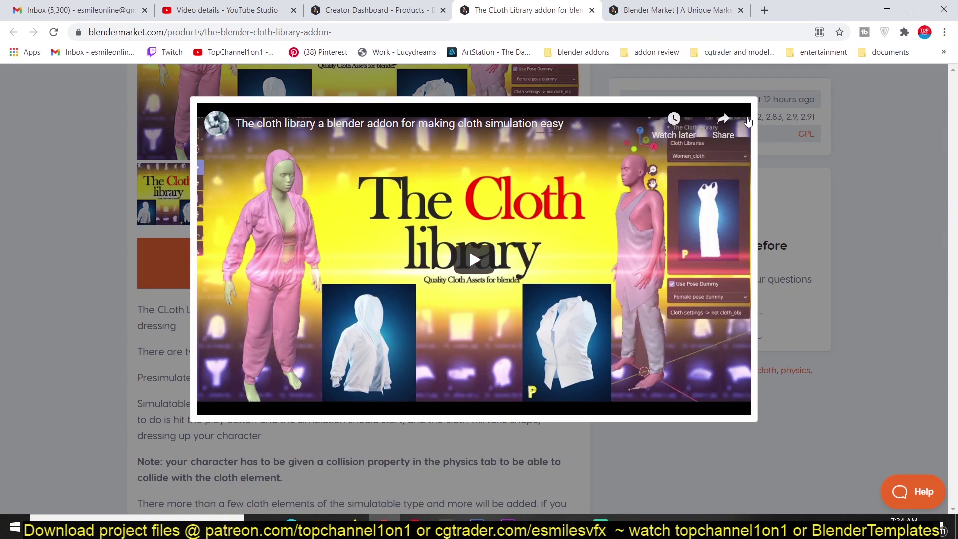
{"action": "left_click", "coordinate": [761, 120]}
{"action": "scroll", "coordinate": [488, 355], "scroll_direction": "up", "scroll_amount": 3}
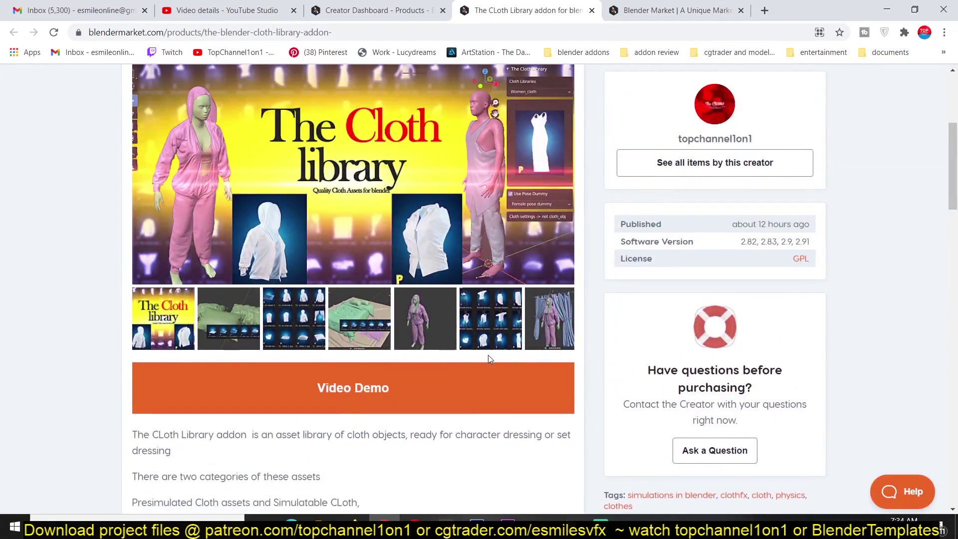
{"action": "scroll", "coordinate": [488, 355], "scroll_direction": "up", "scroll_amount": 3}
{"action": "scroll", "coordinate": [492, 355], "scroll_direction": "down", "scroll_amount": 2}
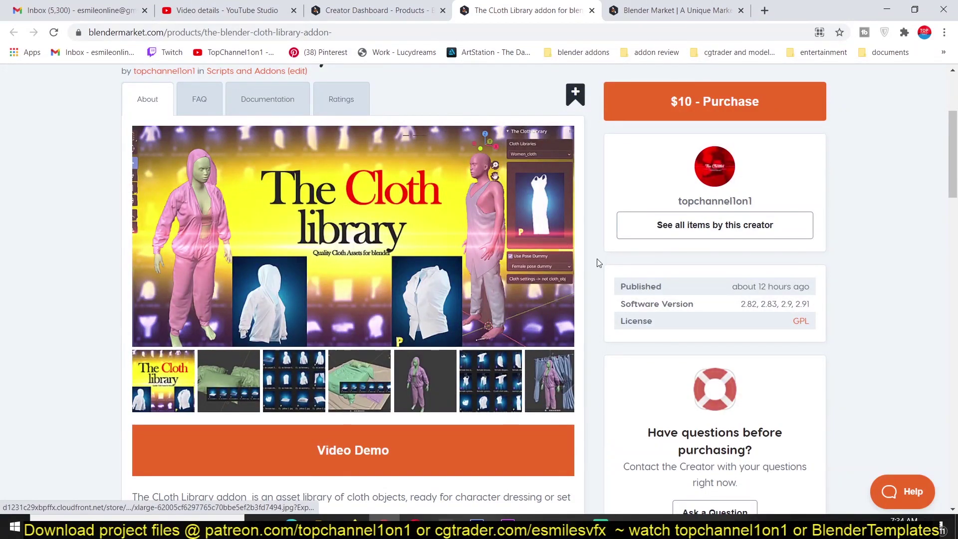
Step the gallery past the pillows, preview grid and hooded character images to the curtains scene
{"action": "left_click", "coordinate": [560, 244]}
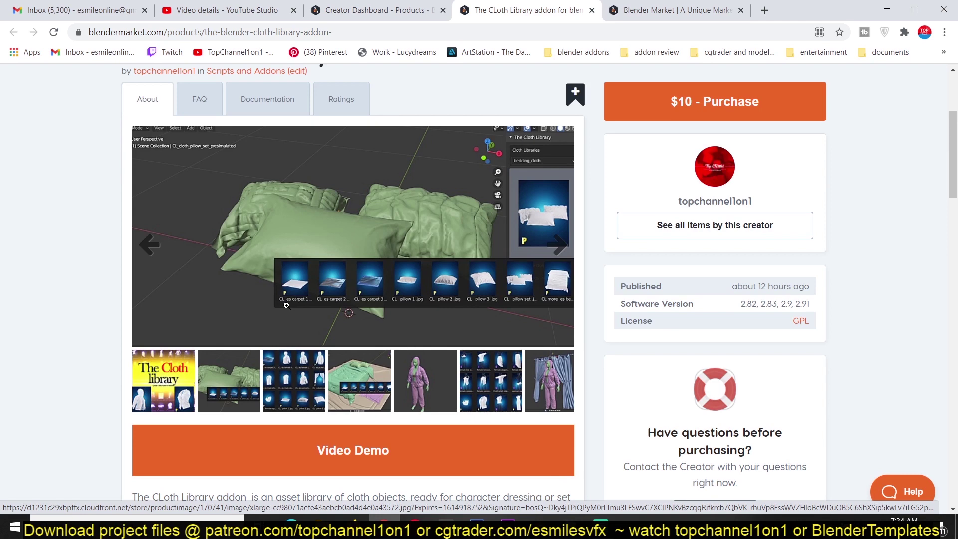
{"action": "left_click", "coordinate": [553, 253]}
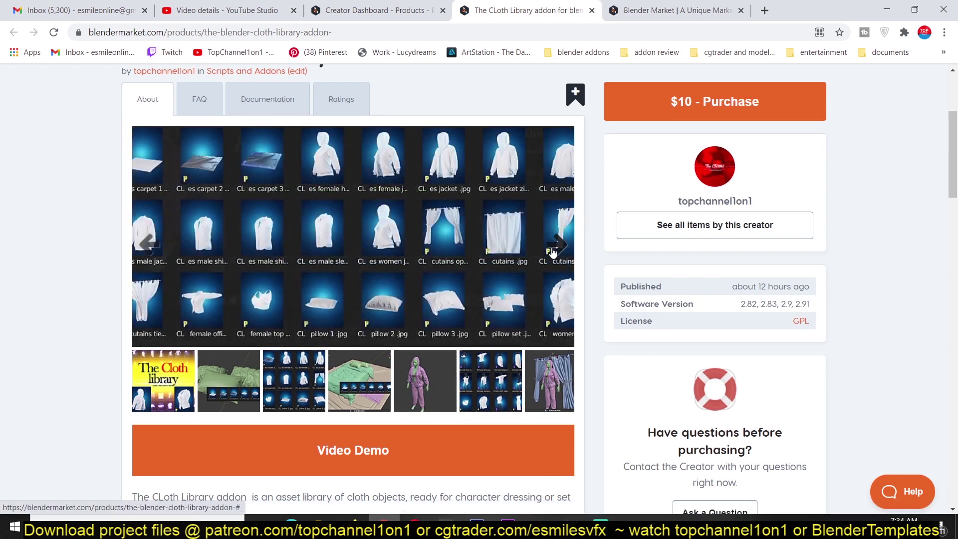
{"action": "left_click", "coordinate": [553, 253]}
{"action": "left_click", "coordinate": [552, 253]}
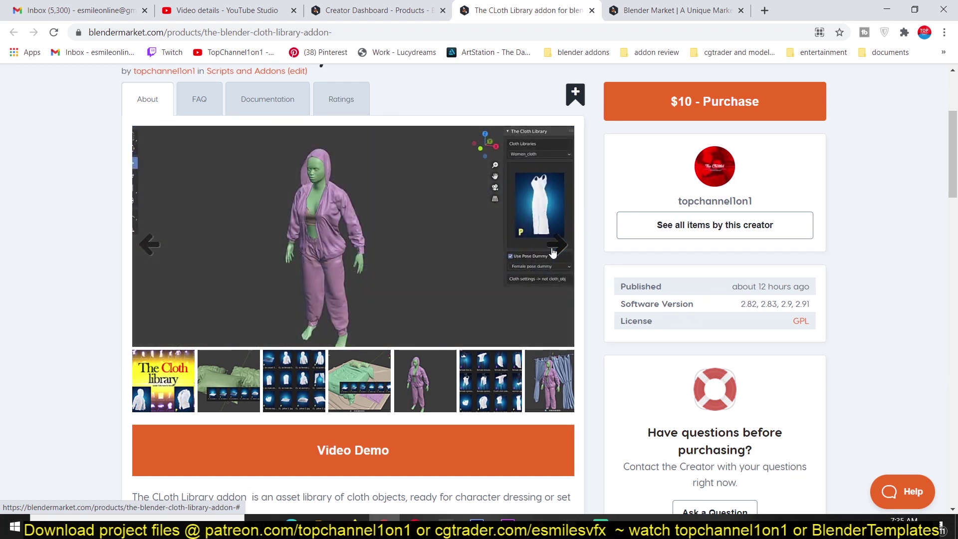
{"action": "left_click", "coordinate": [553, 253]}
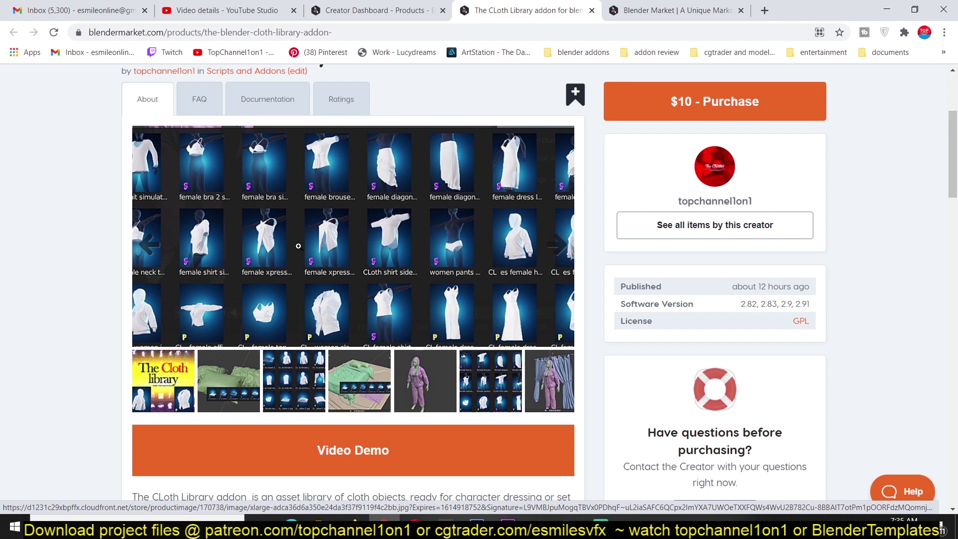
{"action": "left_click", "coordinate": [567, 253]}
{"action": "scroll", "coordinate": [549, 374], "scroll_direction": "down", "scroll_amount": 10}
{"action": "scroll", "coordinate": [546, 376], "scroll_direction": "up", "scroll_amount": 10}
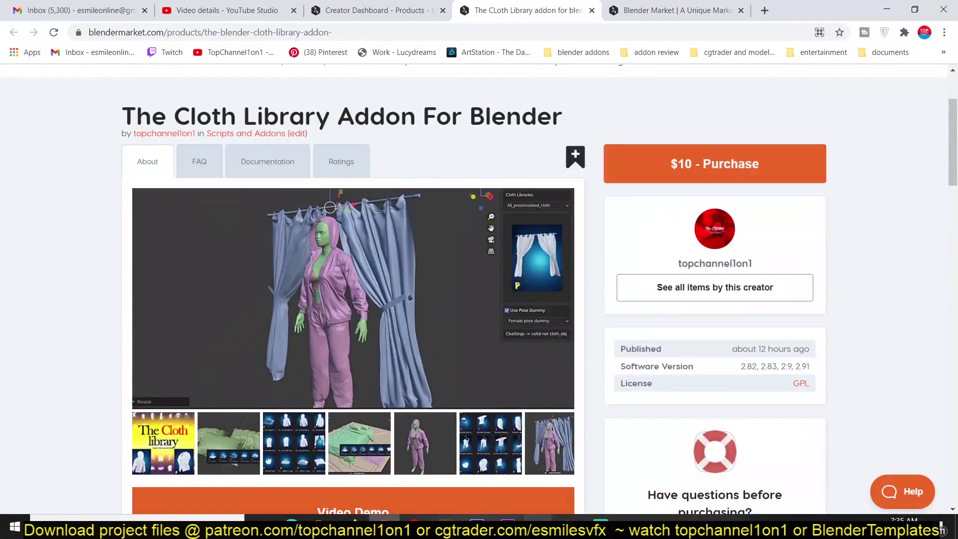
In Blender's Add-ons preferences, start an add-on install, cancel the file browser, and close Preferences
{"action": "left_click", "coordinate": [479, 464]}
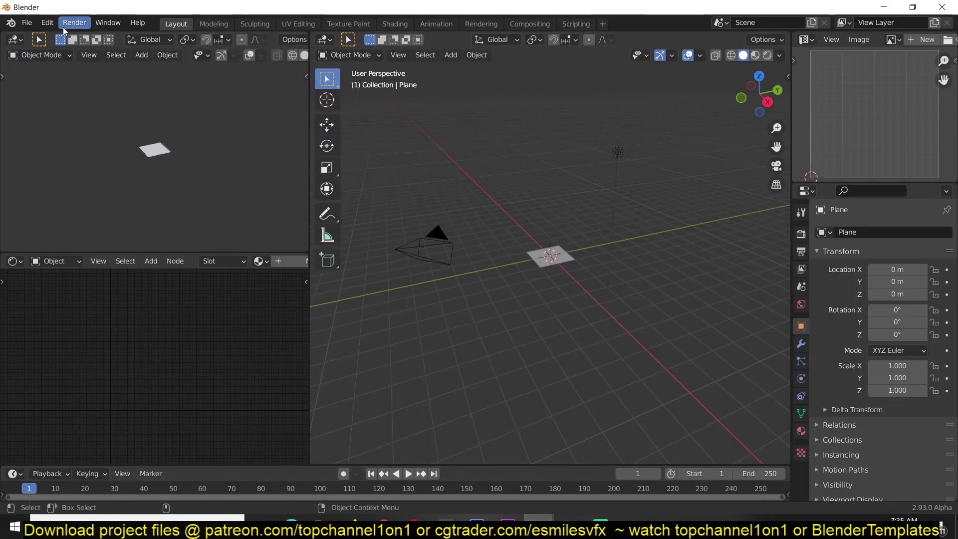
{"action": "left_click", "coordinate": [53, 28]}
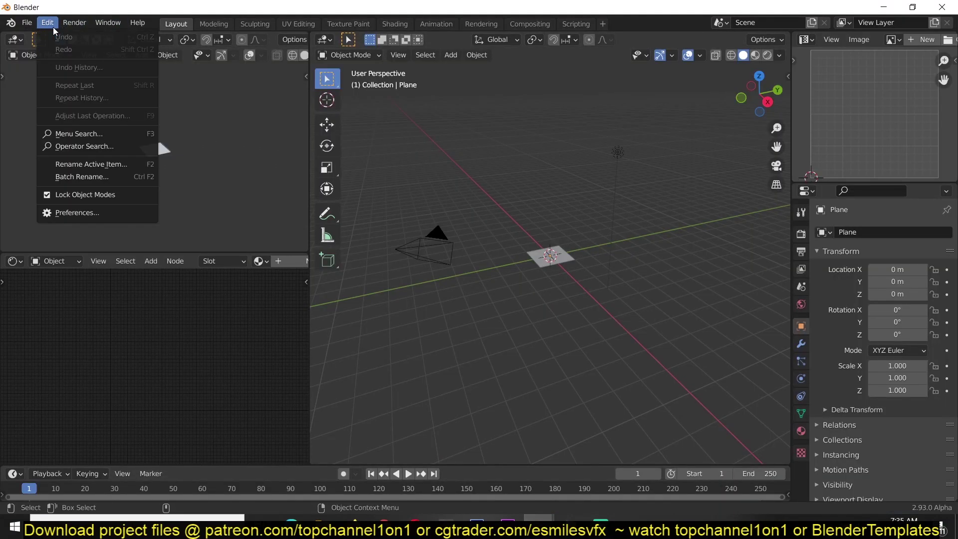
{"action": "left_click", "coordinate": [110, 213]}
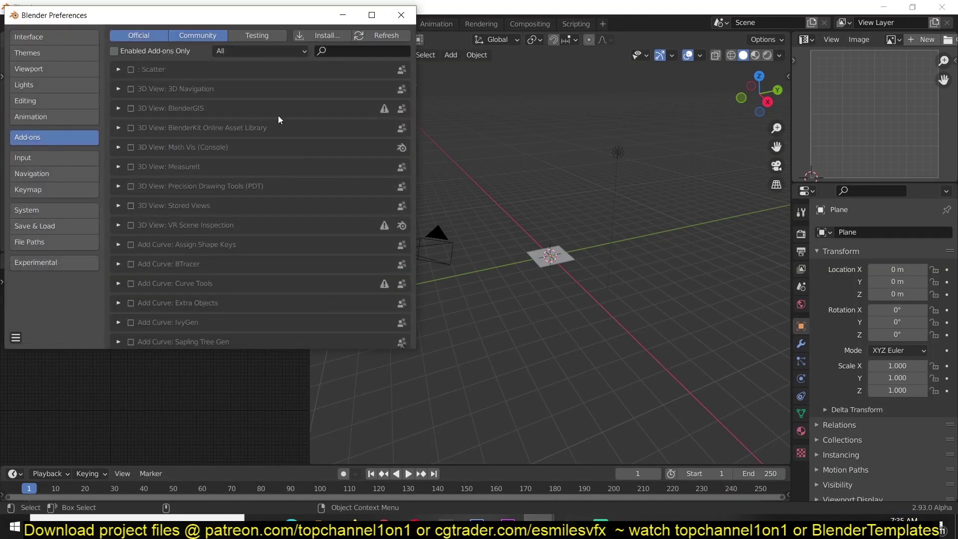
{"action": "left_click", "coordinate": [328, 38]}
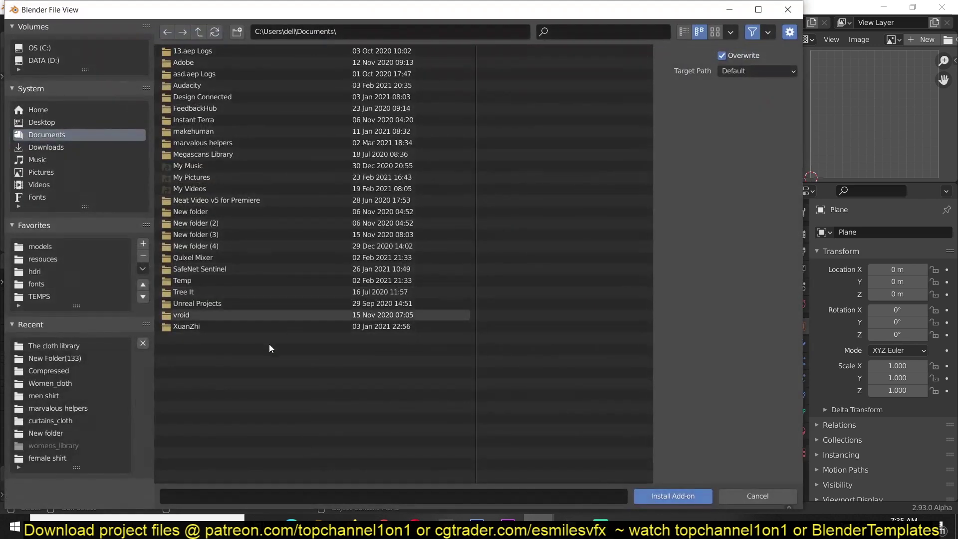
{"action": "left_click", "coordinate": [752, 494]}
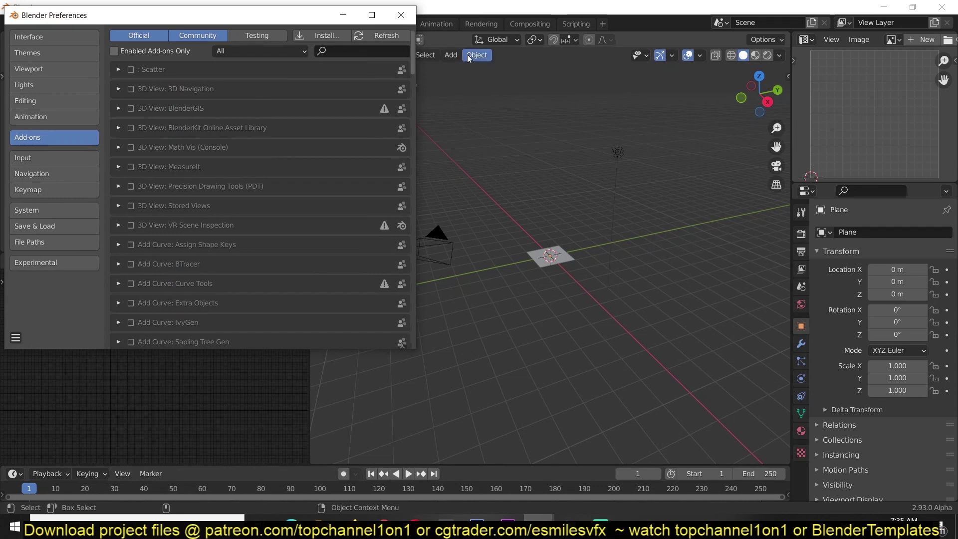
{"action": "left_click", "coordinate": [400, 15]}
Show The Cloth Library tab in the N sidebar and zoom the view in on the plane
{"action": "key", "text": "n"}
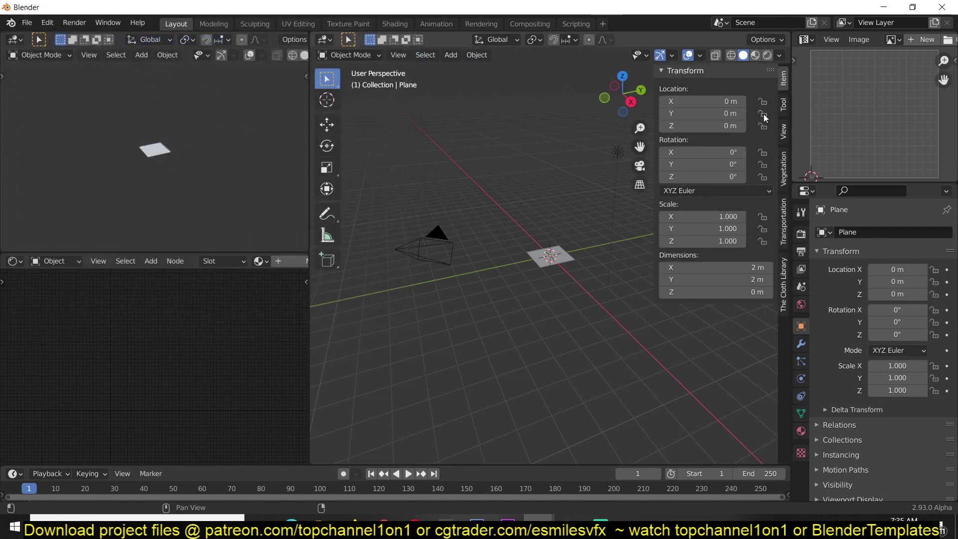
{"action": "left_click", "coordinate": [784, 284]}
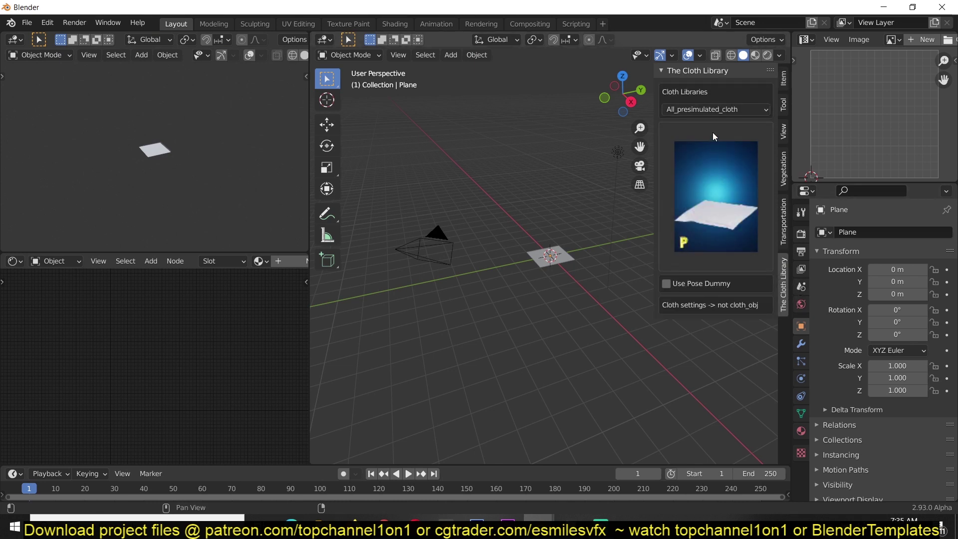
{"action": "scroll", "coordinate": [579, 237], "scroll_direction": "up", "scroll_amount": 2}
{"action": "middle_click_drag", "start_coordinate": [579, 237], "coordinate": [538, 337], "text": "shift"}
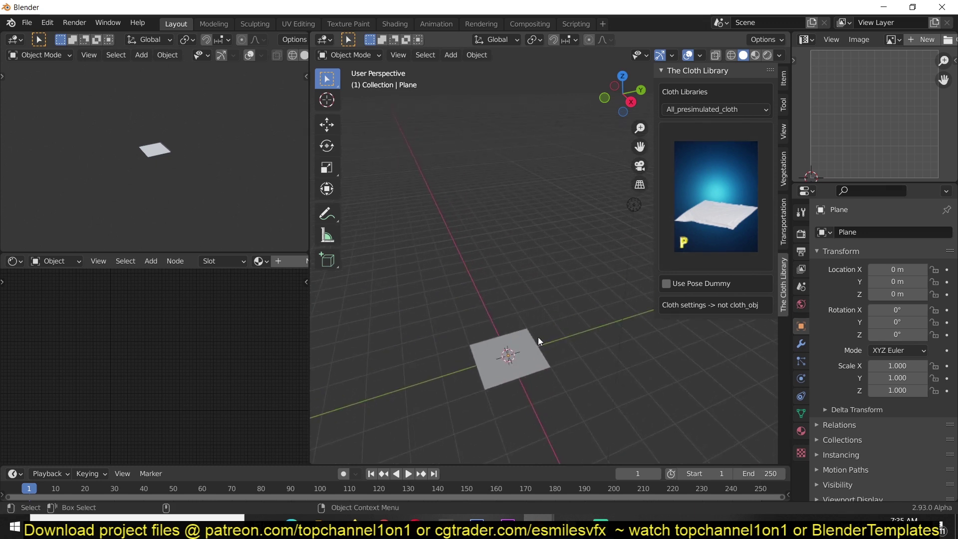
{"action": "middle_click_drag", "start_coordinate": [547, 319], "coordinate": [570, 301], "text": "shift"}
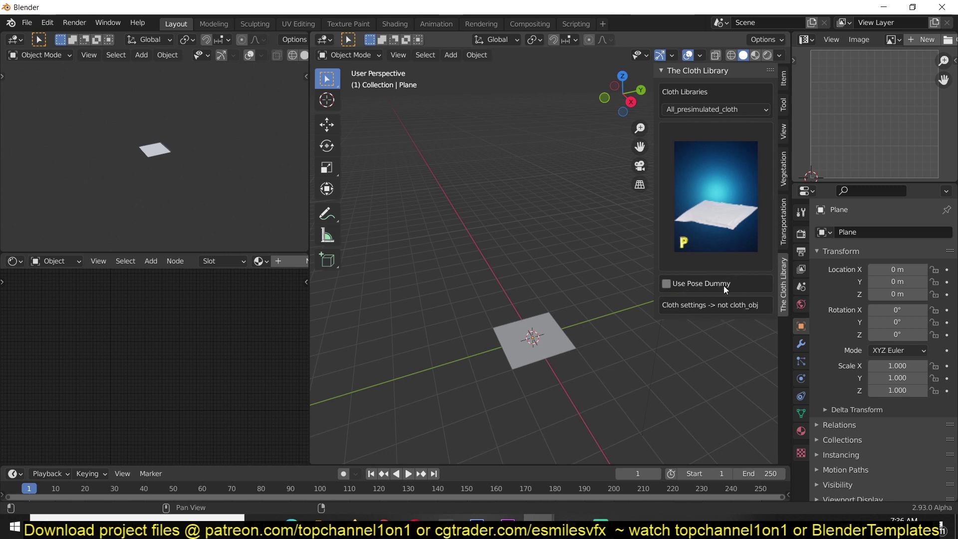
Delete the default plane and add the carpet 1 presimulated cloth from the preset grid
{"action": "left_click", "coordinate": [556, 323]}
{"action": "key", "text": "Delete"}
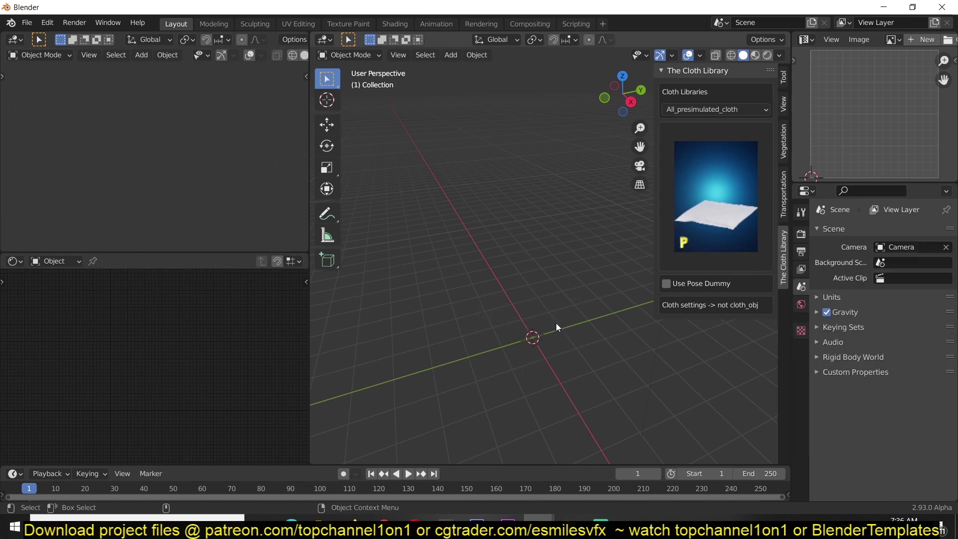
{"action": "left_click", "coordinate": [702, 189]}
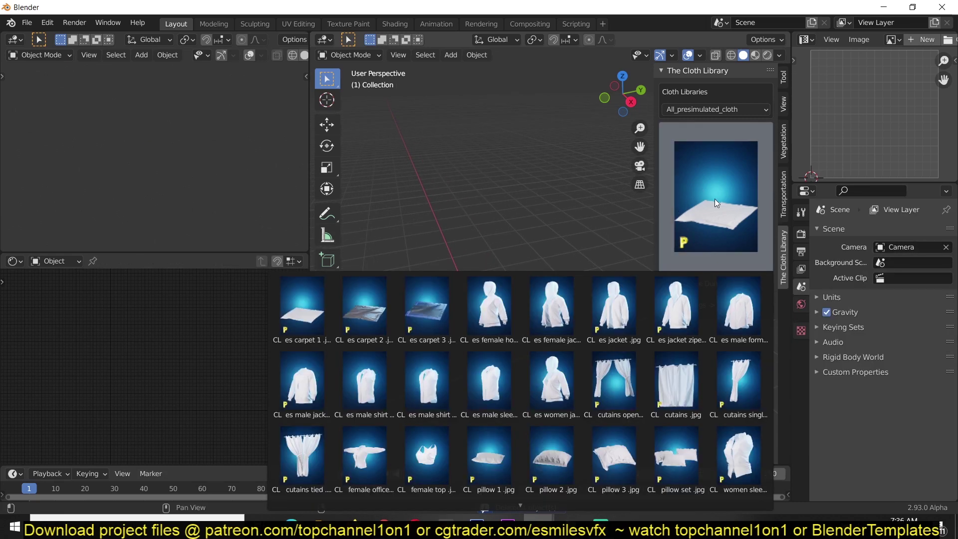
{"action": "left_click", "coordinate": [722, 196]}
{"action": "left_click", "coordinate": [721, 197]}
{"action": "left_click", "coordinate": [295, 319]}
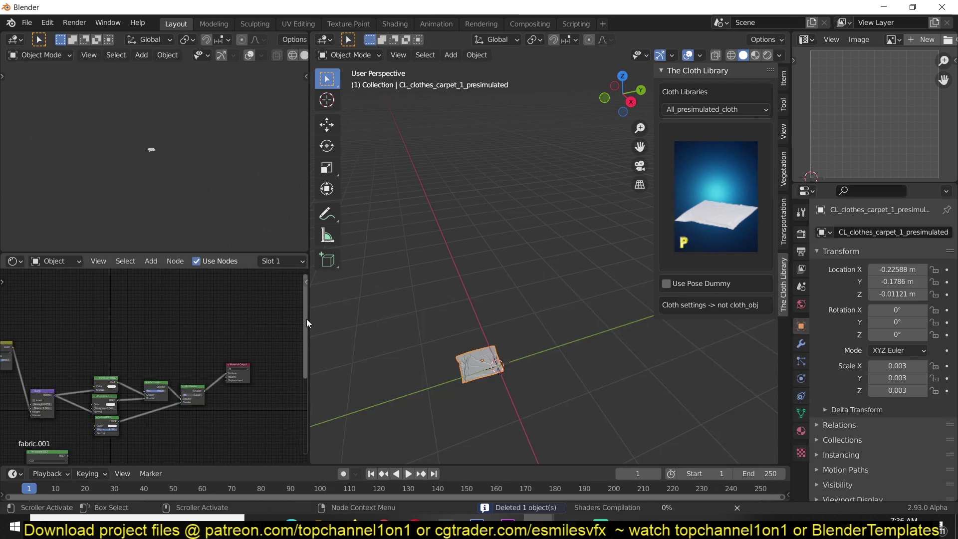
Scale the carpet up to 0.015 and raise it slightly along Z
{"action": "scroll", "coordinate": [567, 223], "scroll_direction": "up", "scroll_amount": 2}
{"action": "scroll", "coordinate": [566, 223], "scroll_direction": "up", "scroll_amount": 3}
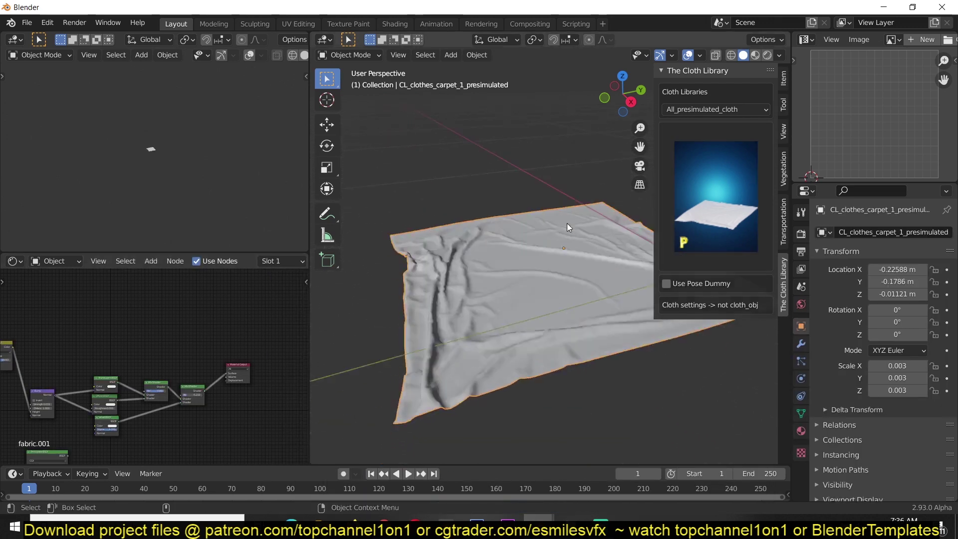
{"action": "middle_click_drag", "start_coordinate": [566, 223], "coordinate": [613, 297]}
{"action": "key", "text": "s"}
{"action": "left_click", "coordinate": [726, 324]}
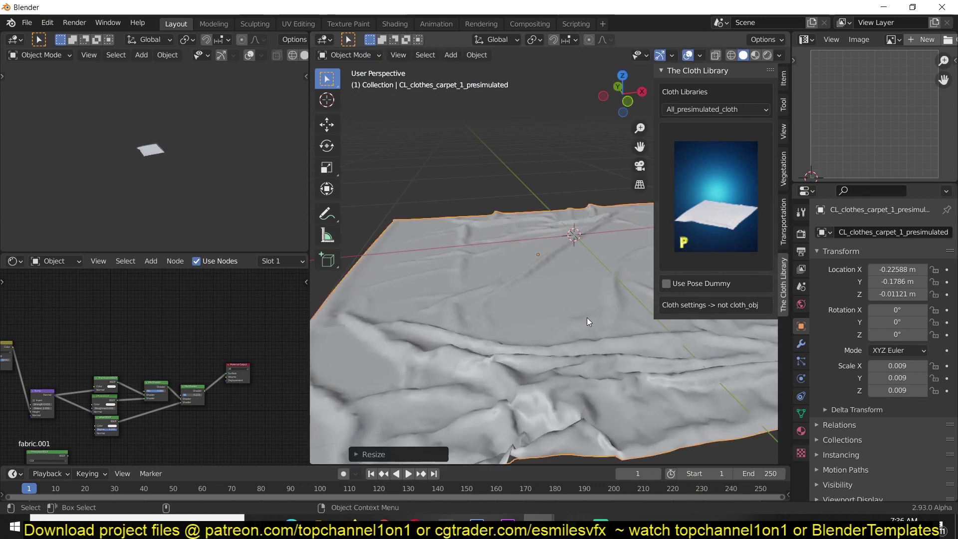
{"action": "key", "text": "g"}
{"action": "key", "text": "z"}
{"action": "left_click", "coordinate": [597, 300]}
{"action": "scroll", "coordinate": [594, 301], "scroll_direction": "down", "scroll_amount": 3}
{"action": "middle_click_drag", "start_coordinate": [594, 301], "coordinate": [466, 336]}
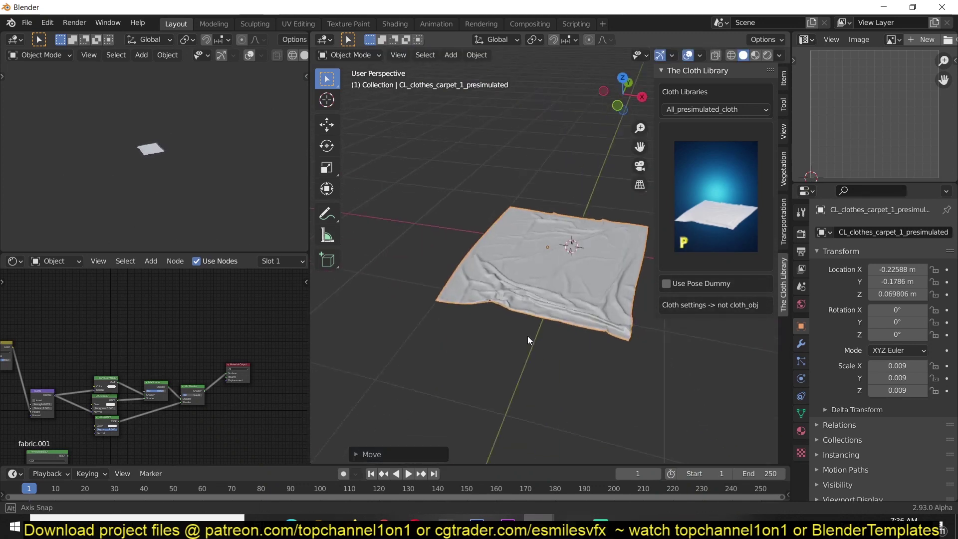
{"action": "key", "text": "s"}
{"action": "left_click", "coordinate": [633, 405]}
{"action": "middle_click_drag", "start_coordinate": [633, 408], "coordinate": [486, 378]}
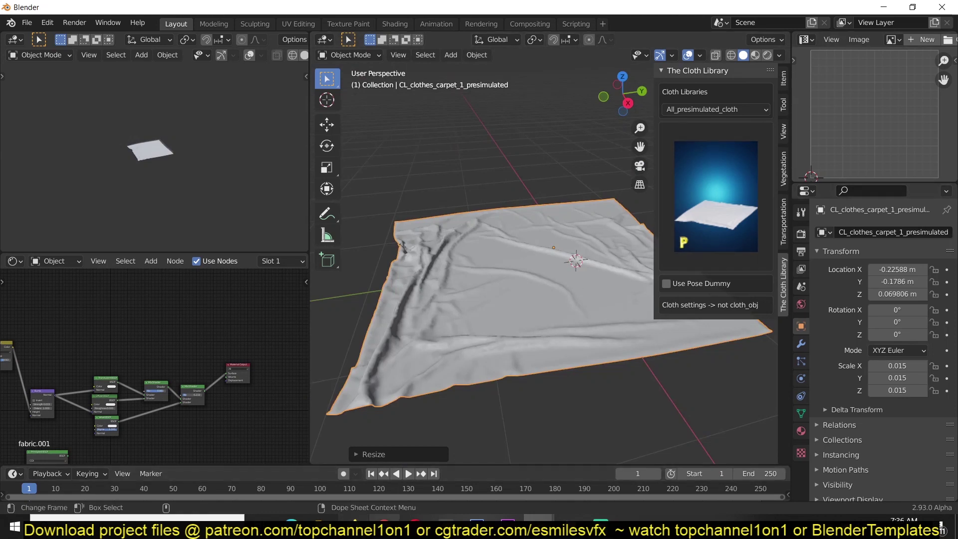
{"action": "left_click", "coordinate": [384, 524]}
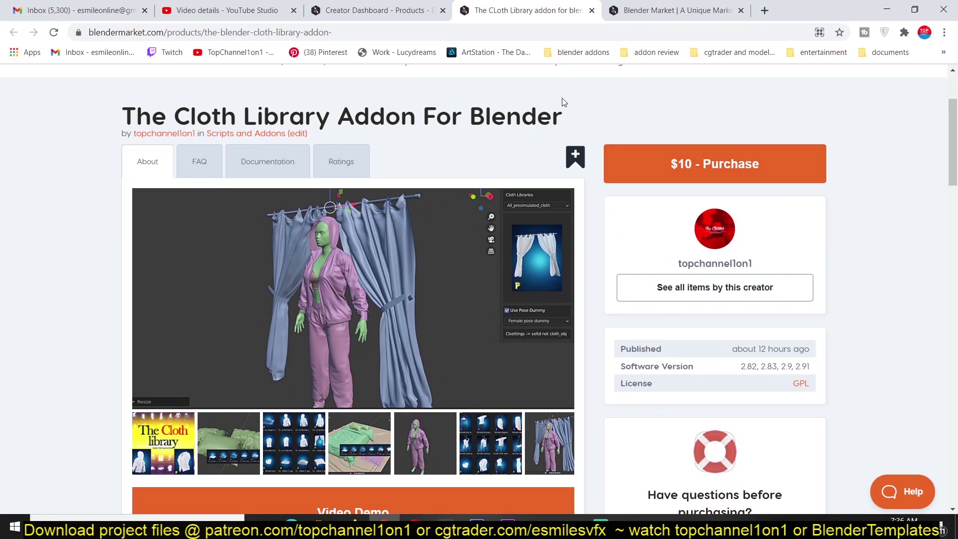
Back in Blender, enlarge the curtains and raise them along Z to 2.6314 m
{"action": "left_click", "coordinate": [886, 10]}
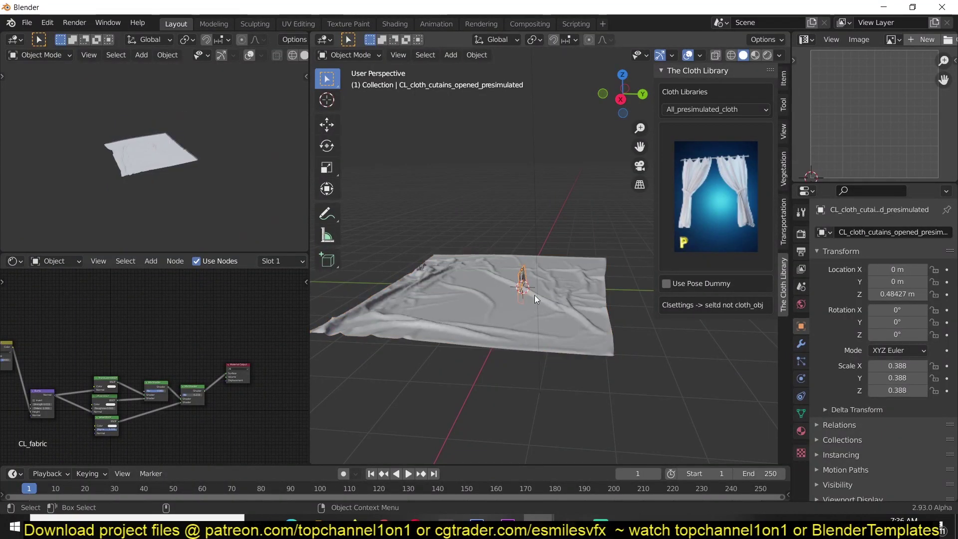
{"action": "key", "text": "s"}
{"action": "left_click", "coordinate": [632, 387]}
{"action": "key", "text": "g"}
{"action": "key", "text": "z"}
{"action": "left_click", "coordinate": [577, 338]}
{"action": "middle_click_drag", "start_coordinate": [577, 338], "coordinate": [659, 309]}
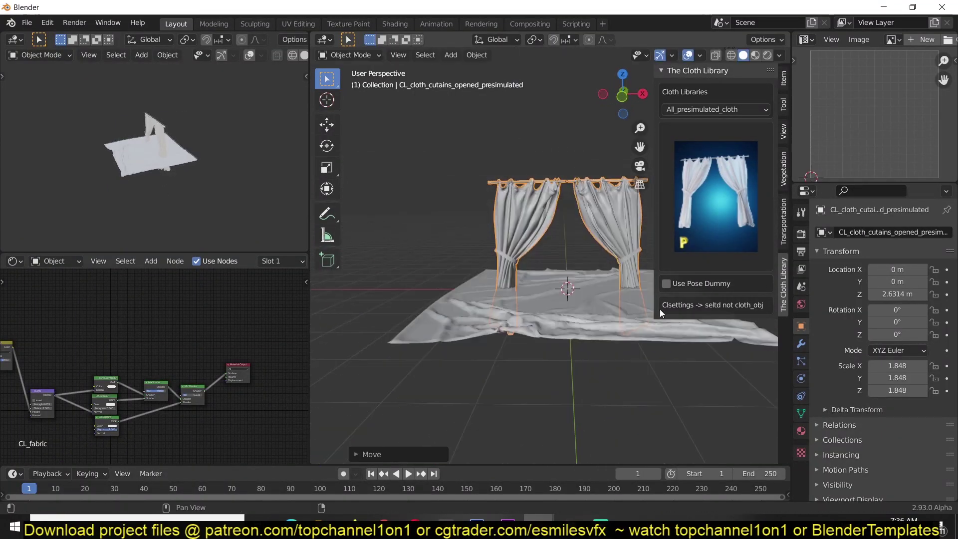
Switch viewport shading to random colours, then delete the selected cloth objects
{"action": "left_click", "coordinate": [778, 55]}
{"action": "left_click", "coordinate": [759, 217]}
{"action": "mouse_move", "coordinate": [628, 226]}
{"action": "middle_mouse_down"}
{"action": "mouse_move", "coordinate": [502, 216]}
{"action": "mouse_move", "coordinate": [364, 250]}
{"action": "mouse_move", "coordinate": [567, 230]}
{"action": "mouse_move", "coordinate": [535, 237]}
{"action": "mouse_move", "coordinate": [509, 305]}
{"action": "middle_mouse_up"}
{"action": "key", "text": "x"}
{"action": "left_click", "coordinate": [577, 323]}
Add the female hoody jacket, scale it up, then delete it again
{"action": "left_click", "coordinate": [699, 180]}
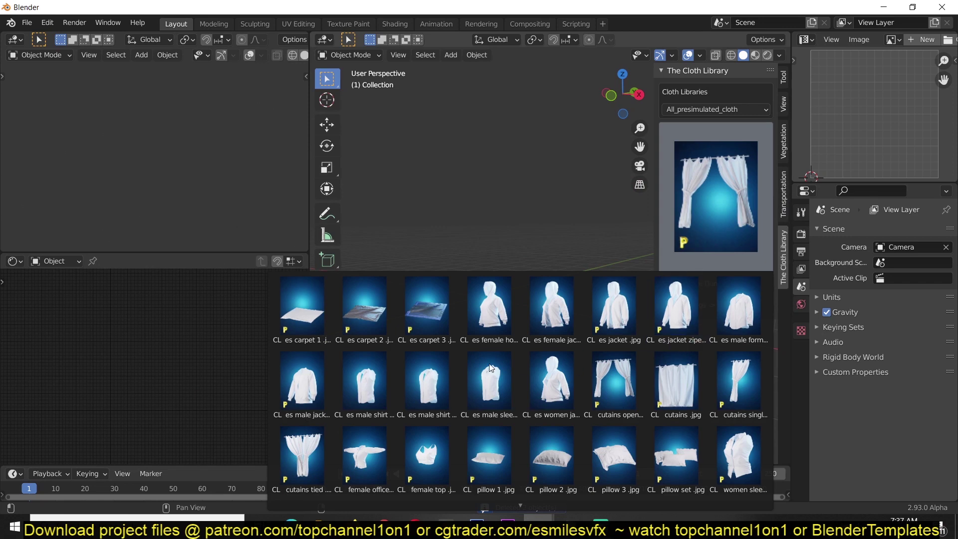
{"action": "left_click", "coordinate": [501, 308]}
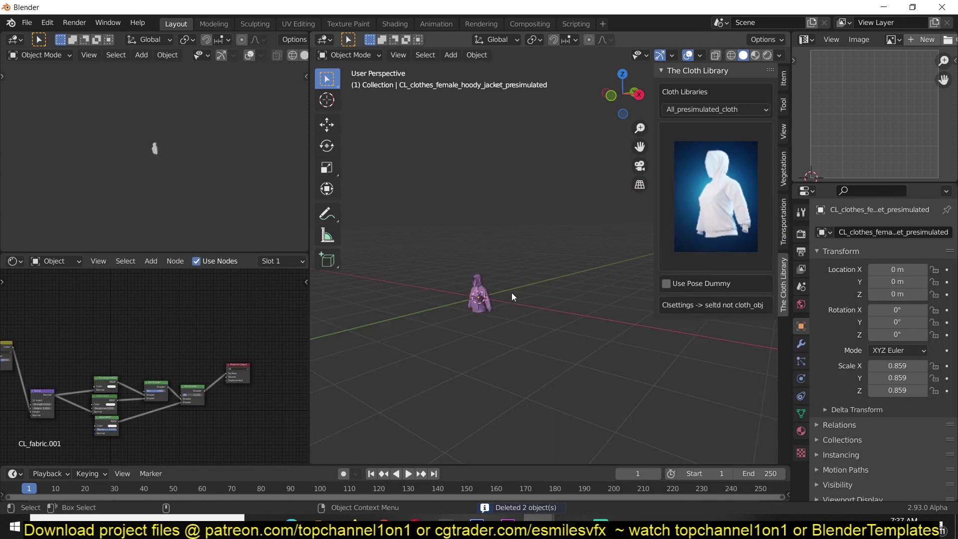
{"action": "key", "text": "s"}
{"action": "left_click", "coordinate": [531, 320]}
{"action": "mouse_move", "coordinate": [531, 320]}
{"action": "middle_mouse_down"}
{"action": "mouse_move", "coordinate": [639, 322]}
{"action": "mouse_move", "coordinate": [540, 312]}
{"action": "middle_mouse_up"}
{"action": "key", "text": "x"}
{"action": "left_click", "coordinate": [517, 308]}
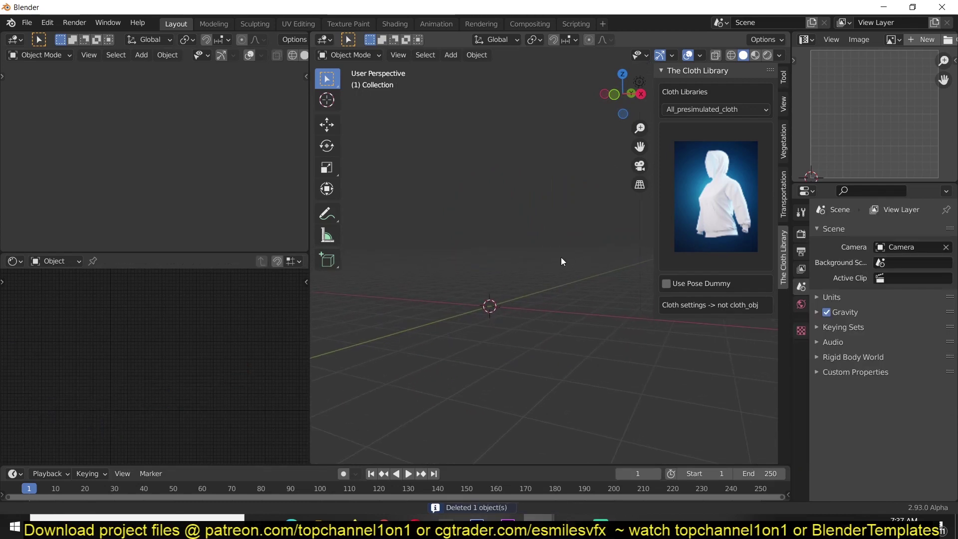
{"action": "middle_click_drag", "start_coordinate": [561, 258], "coordinate": [525, 267]}
Switch the Cloth Libraries list to Women_cloth and add the female brouse simulatable garment
{"action": "left_click", "coordinate": [741, 111]}
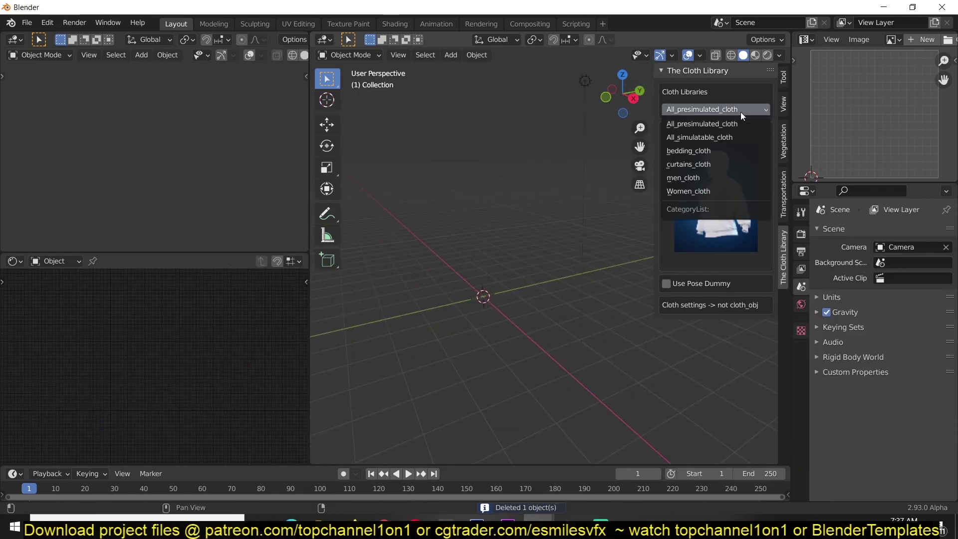
{"action": "left_click", "coordinate": [691, 196]}
{"action": "middle_click_drag", "start_coordinate": [640, 187], "coordinate": [701, 172]}
{"action": "left_click", "coordinate": [701, 172]}
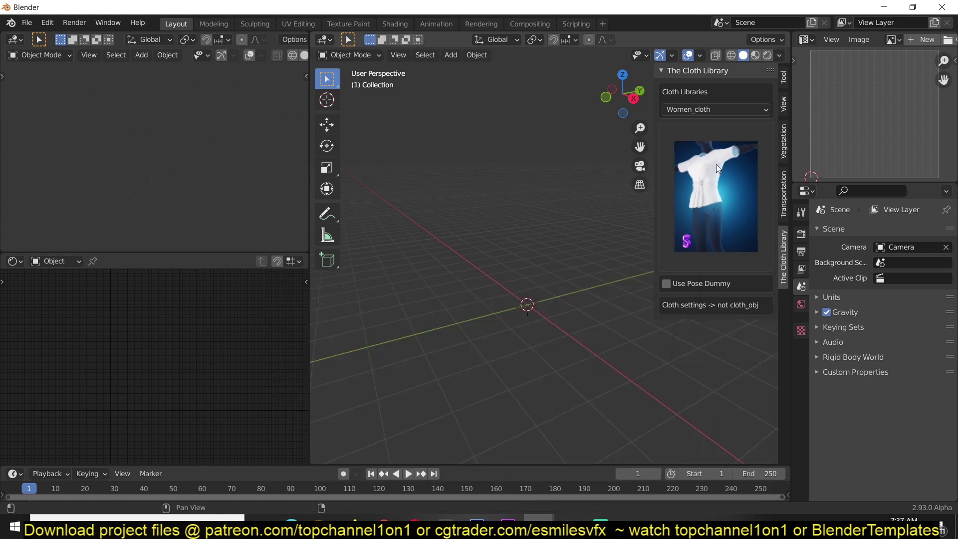
{"action": "left_click", "coordinate": [716, 164]}
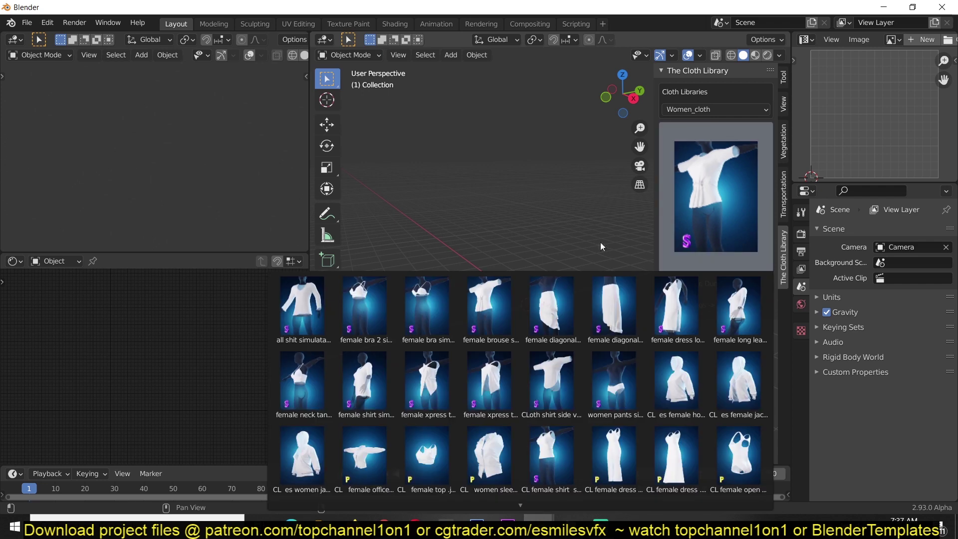
{"action": "left_click", "coordinate": [495, 299]}
{"action": "scroll", "coordinate": [541, 253], "scroll_direction": "up", "scroll_amount": 6}
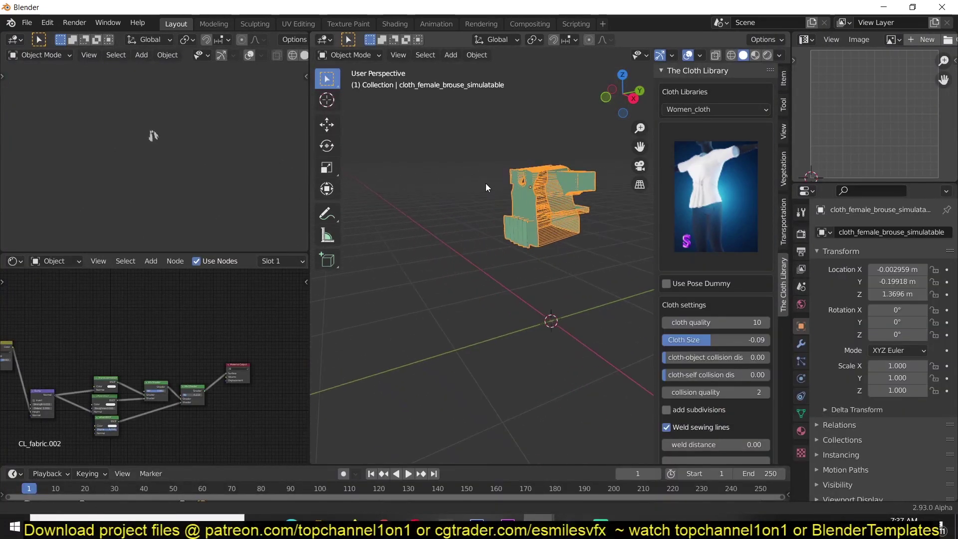
{"action": "middle_click_drag", "start_coordinate": [549, 233], "coordinate": [492, 238]}
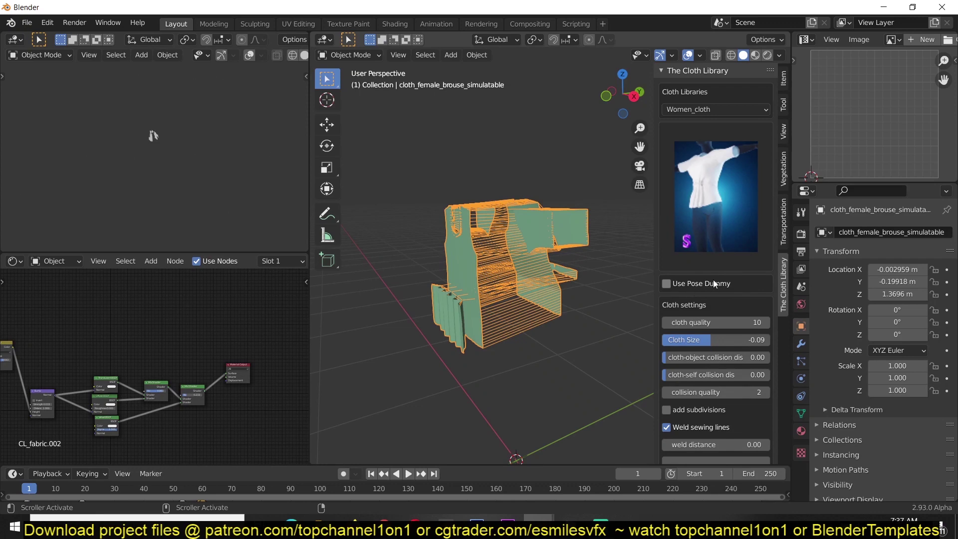
Add the female pose dummy inside the blouse and run the simulation until it drapes
{"action": "left_click", "coordinate": [667, 283]}
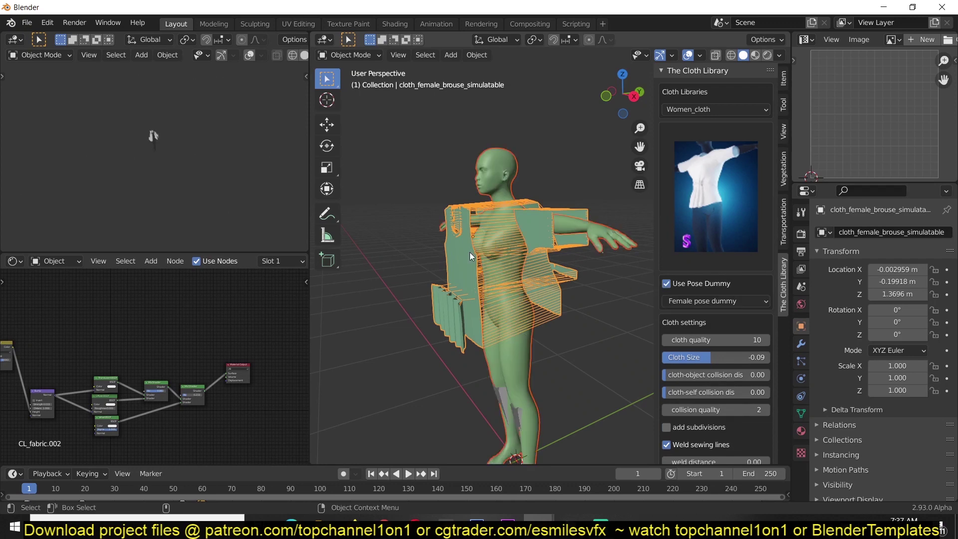
{"action": "middle_click_drag", "start_coordinate": [481, 254], "coordinate": [480, 220]}
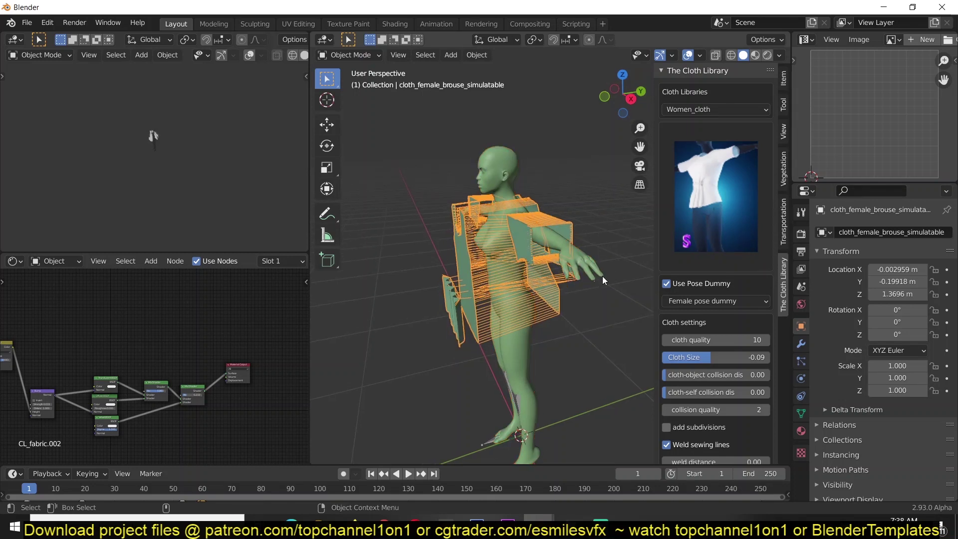
{"action": "scroll", "coordinate": [705, 357], "scroll_direction": "down", "scroll_amount": 2}
{"action": "scroll", "coordinate": [706, 357], "scroll_direction": "down", "scroll_amount": 3}
{"action": "left_click", "coordinate": [712, 416]}
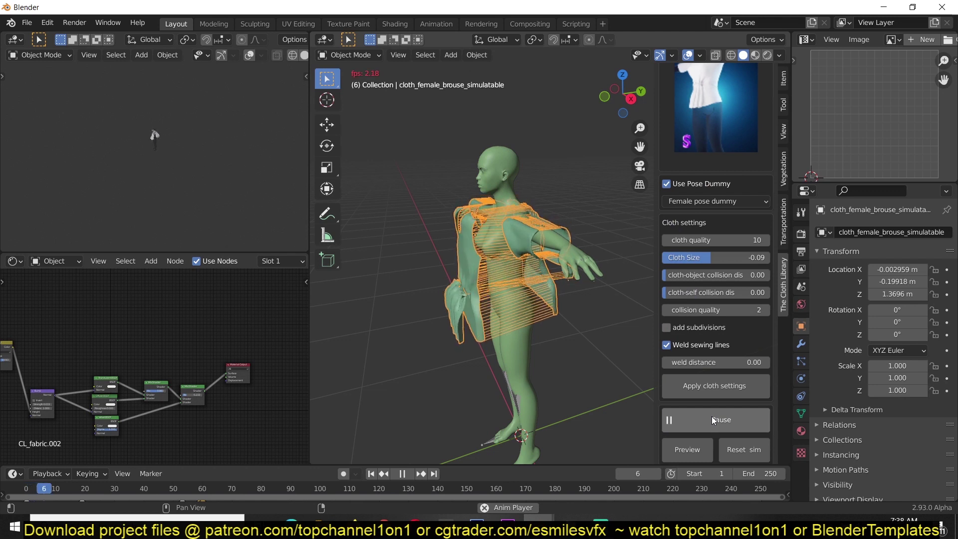
{"action": "left_click", "coordinate": [712, 420]}
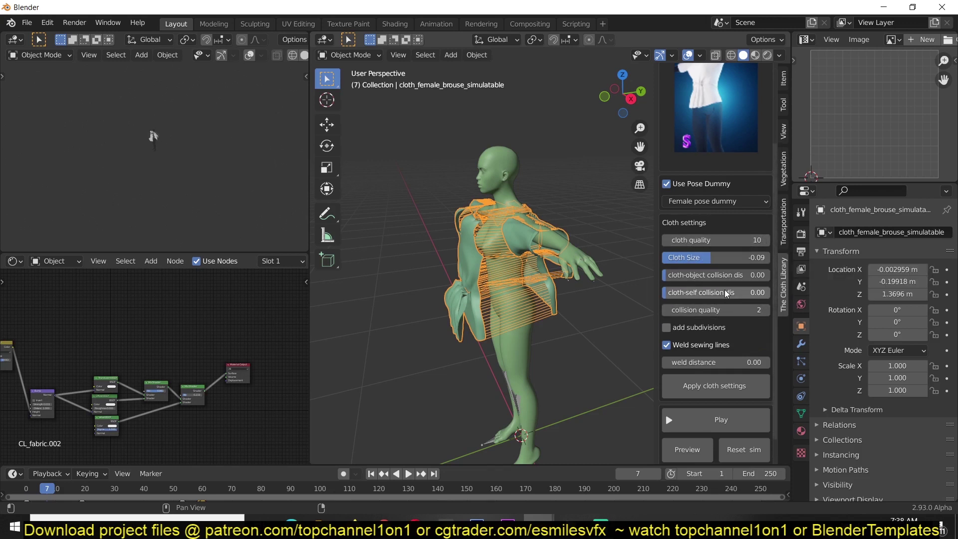
{"action": "left_click", "coordinate": [720, 420]}
{"action": "scroll", "coordinate": [552, 412], "scroll_direction": "up", "scroll_amount": 4}
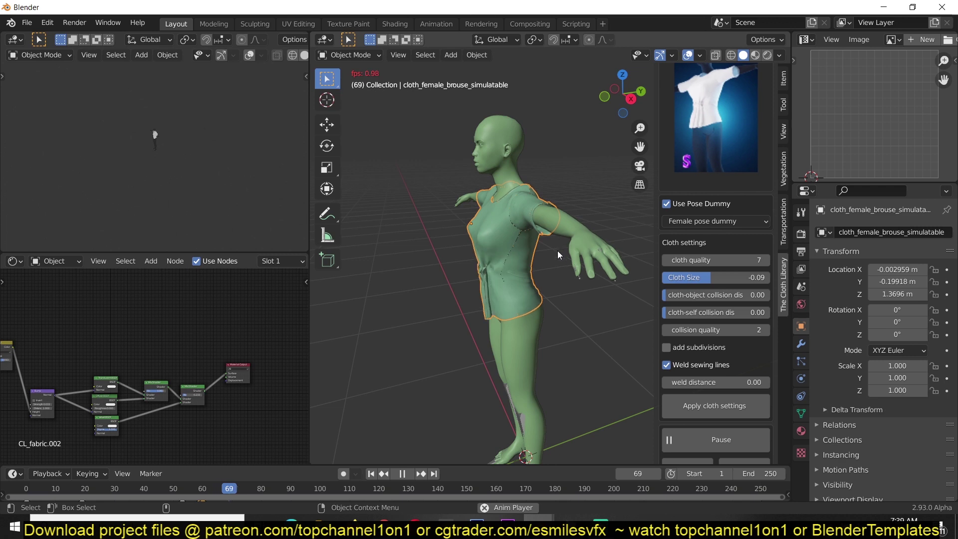
{"action": "middle_click_drag", "start_coordinate": [558, 258], "coordinate": [526, 220]}
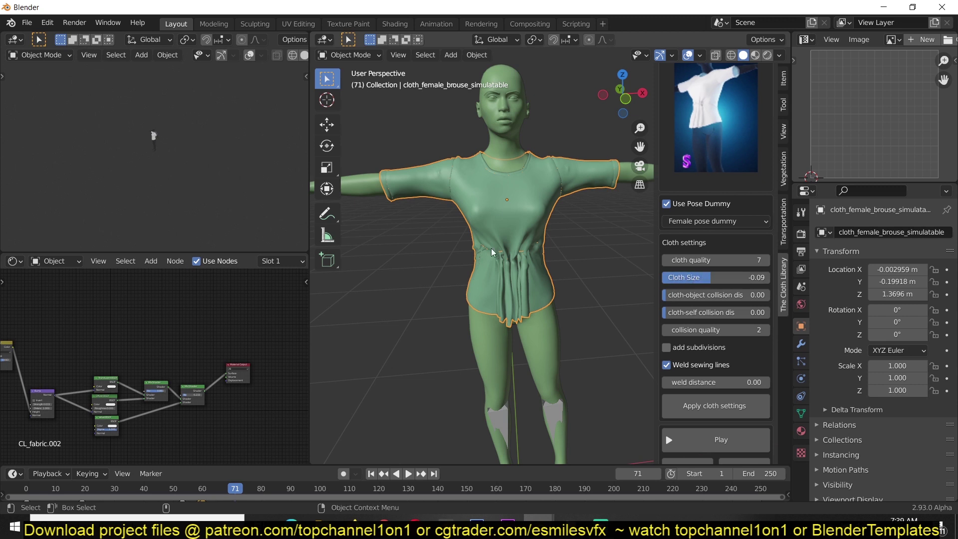
Lower the blouse's cloth size to -0.22 and apply the cloth settings
{"action": "left_click_drag", "start_coordinate": [733, 280], "coordinate": [725, 280]}
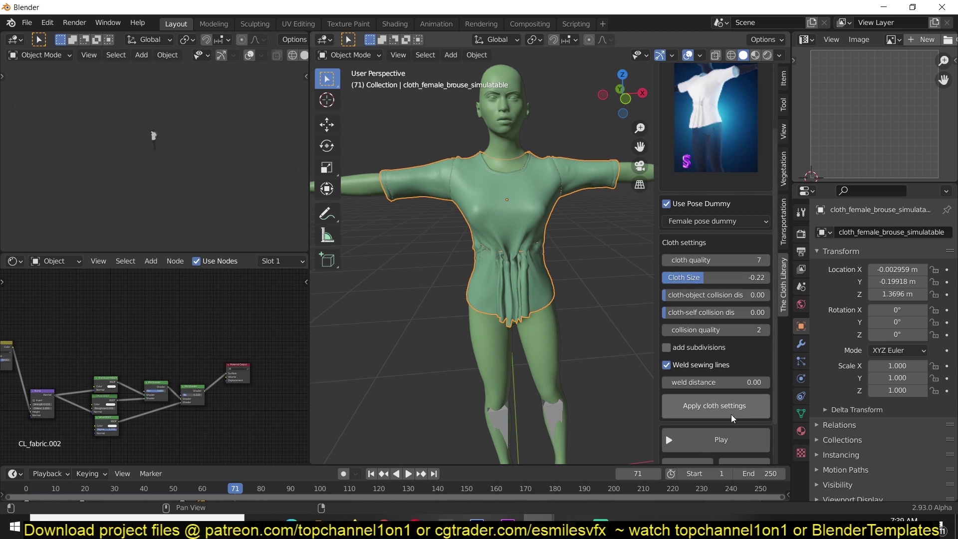
{"action": "left_click", "coordinate": [732, 417]}
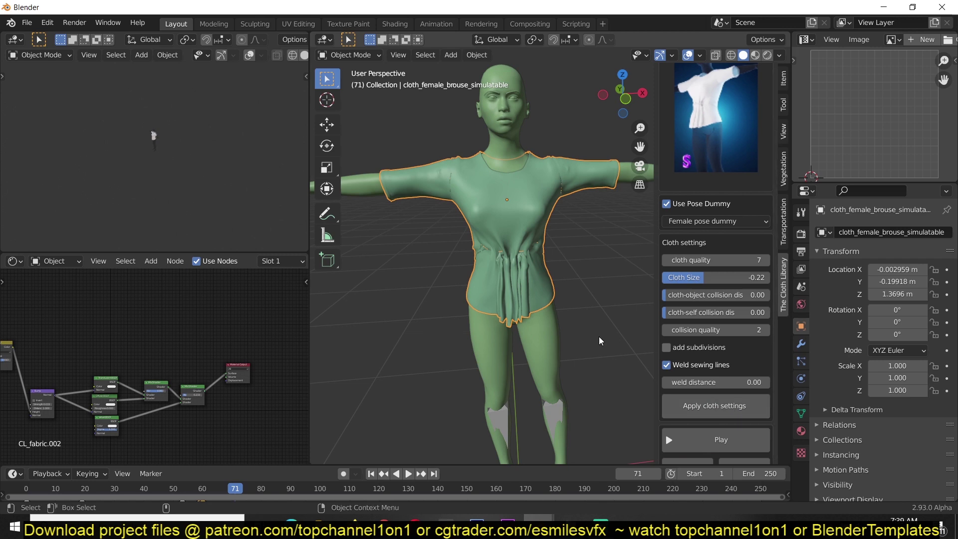
{"action": "middle_click_drag", "start_coordinate": [574, 324], "coordinate": [485, 327]}
{"action": "scroll", "coordinate": [484, 326], "scroll_direction": "up", "scroll_amount": 3}
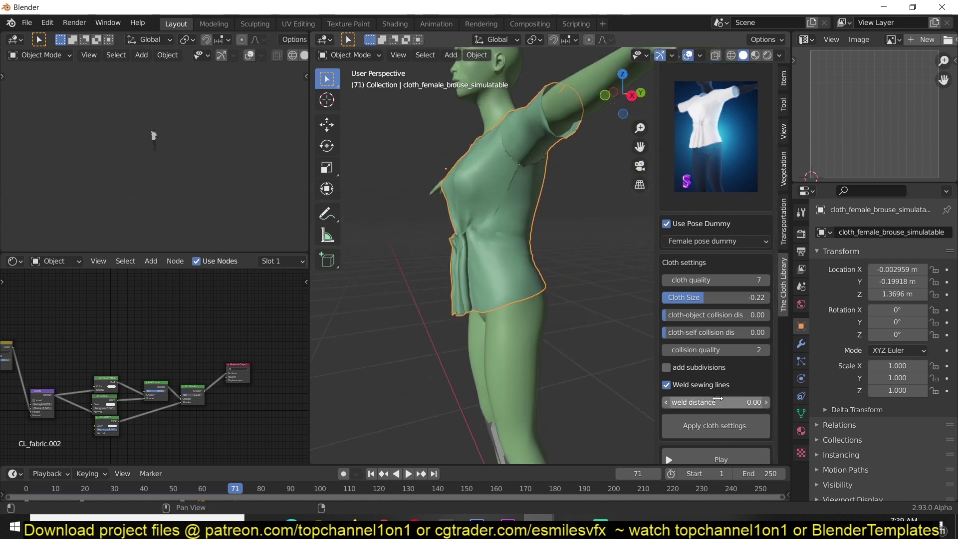
{"action": "scroll", "coordinate": [690, 348], "scroll_direction": "down", "scroll_amount": 2}
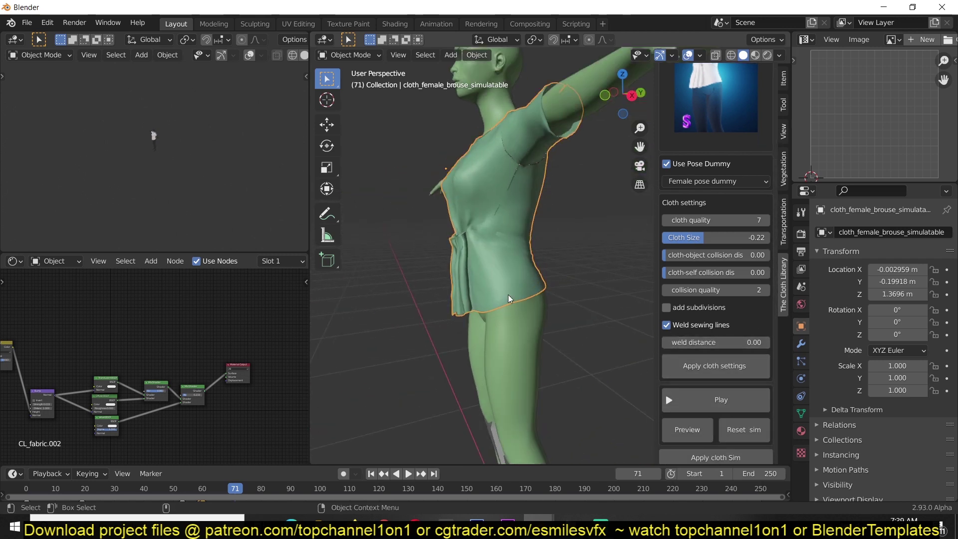
{"action": "scroll", "coordinate": [511, 298], "scroll_direction": "up", "scroll_amount": 3}
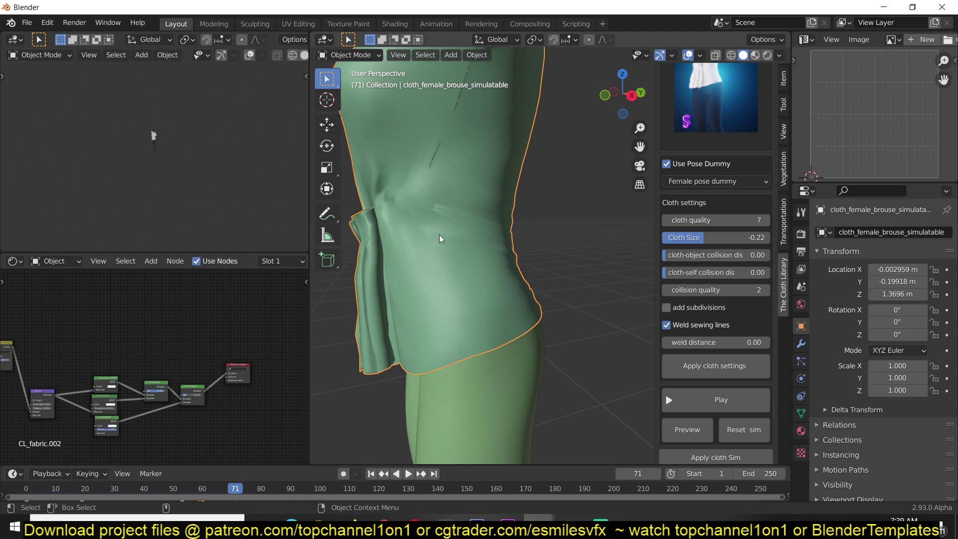
Turn weld sewing lines off and back on
{"action": "left_click", "coordinate": [682, 325]}
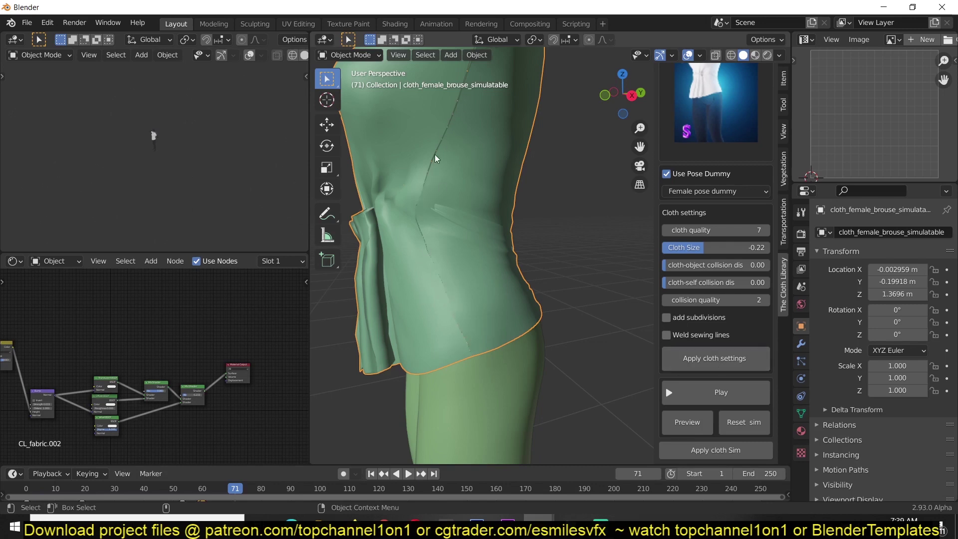
{"action": "scroll", "coordinate": [440, 184], "scroll_direction": "down", "scroll_amount": 5}
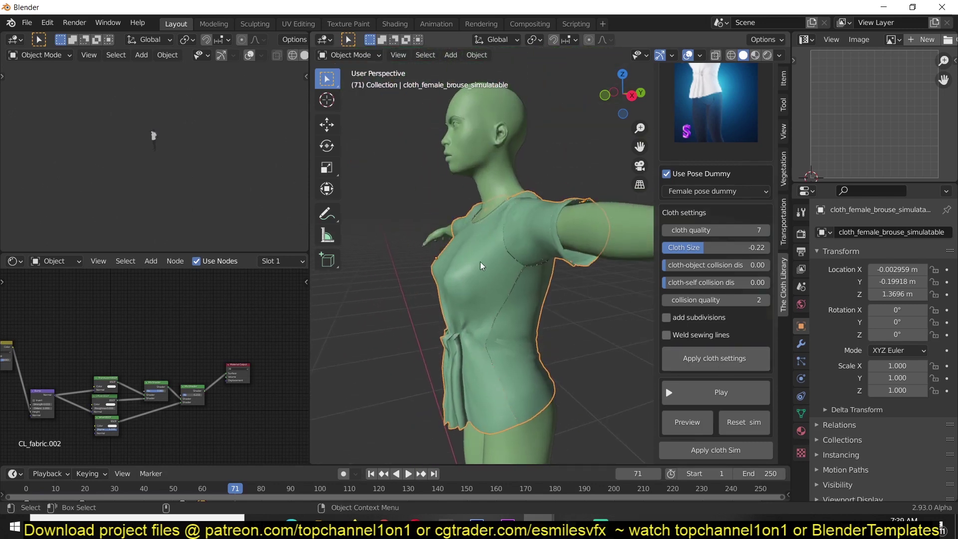
{"action": "middle_click_drag", "start_coordinate": [508, 224], "coordinate": [503, 197], "text": "shift"}
{"action": "left_click", "coordinate": [666, 335]}
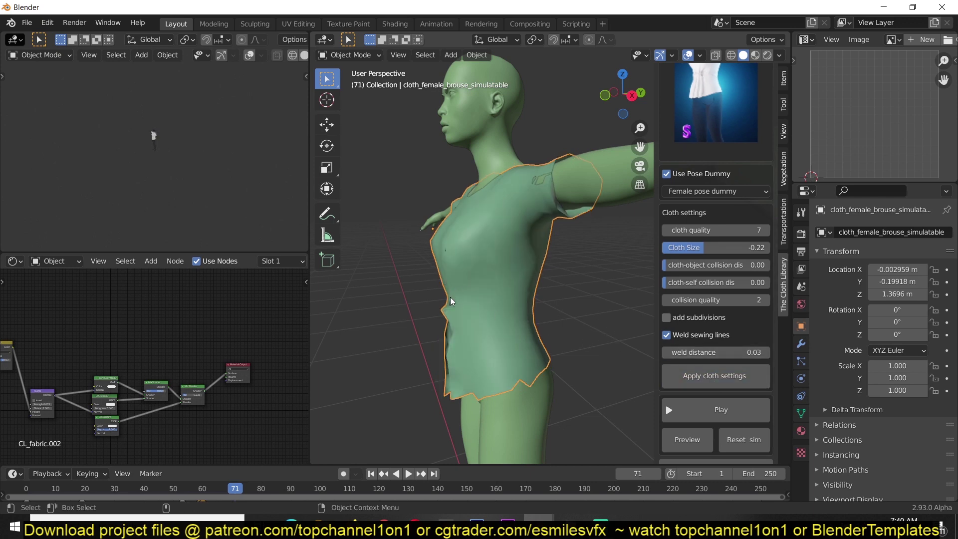
Set the weld distance to -0.005 and apply the settings to re-drape the blouse
{"action": "middle_click_drag", "start_coordinate": [604, 338], "coordinate": [494, 256]}
{"action": "middle_click_drag", "start_coordinate": [394, 286], "coordinate": [529, 258]}
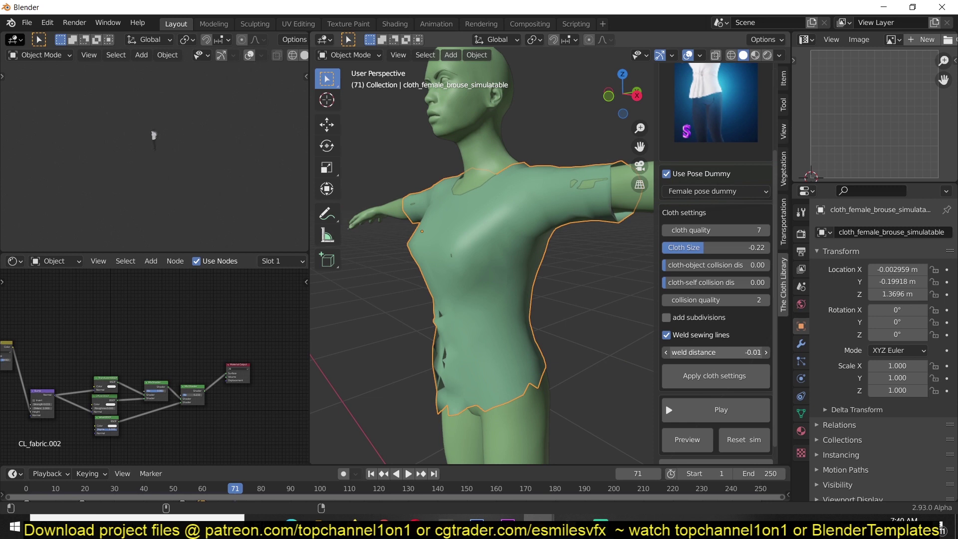
{"action": "left_click", "coordinate": [739, 350]}
{"action": "type", "text": "-0.005"}
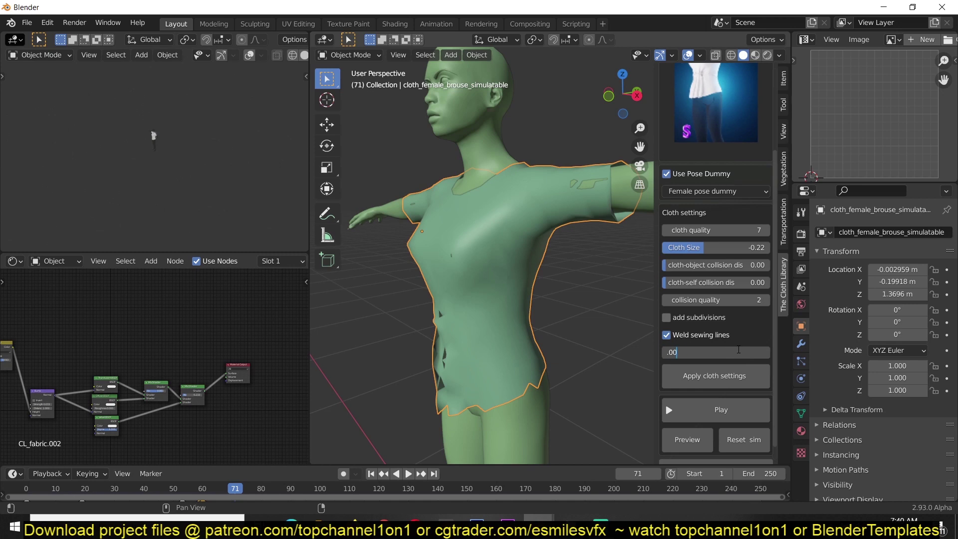
{"action": "key", "text": "Return"}
{"action": "left_click", "coordinate": [715, 376]}
{"action": "middle_click_drag", "start_coordinate": [549, 324], "coordinate": [560, 366]}
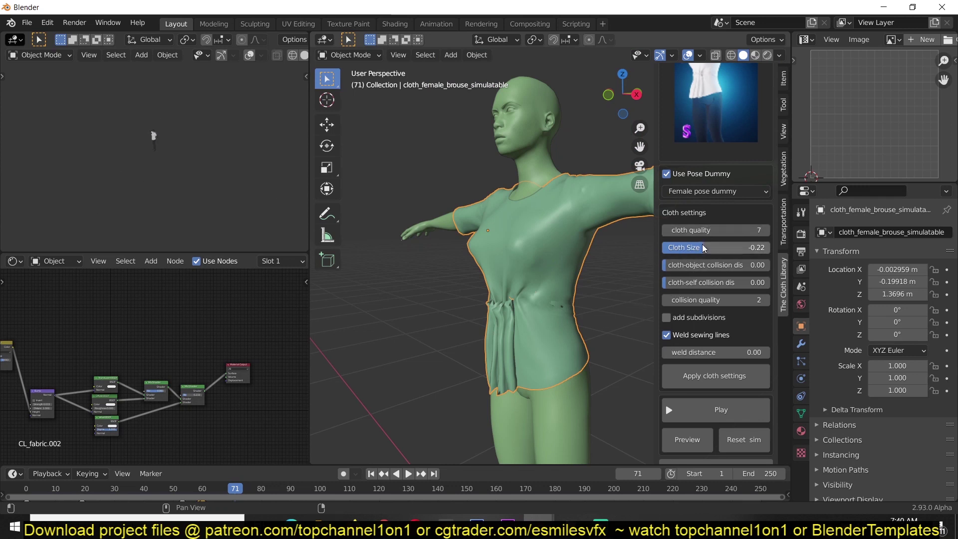
Reset and re-run the simulation at cloth size -0.50, pausing at frame 68, then re-enable weld sewing lines
{"action": "left_click_drag", "start_coordinate": [468, 463], "coordinate": [470, 425]}
{"action": "scroll", "coordinate": [754, 422], "scroll_direction": "down", "scroll_amount": 2}
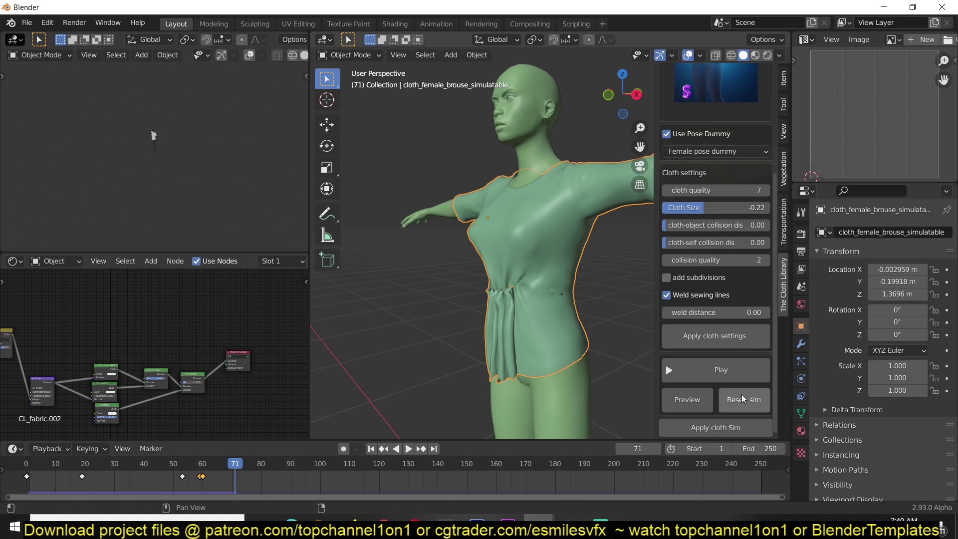
{"action": "left_click", "coordinate": [738, 400]}
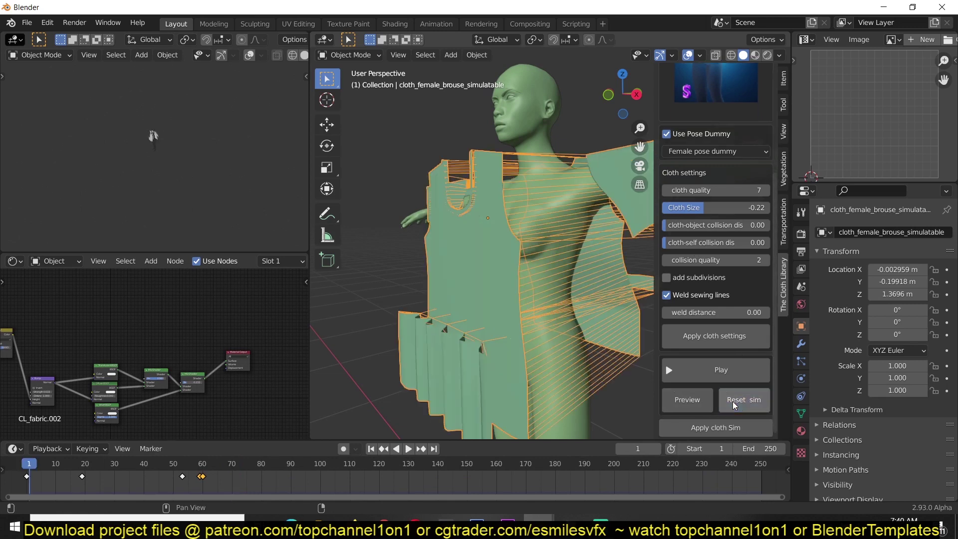
{"action": "left_click", "coordinate": [707, 378]}
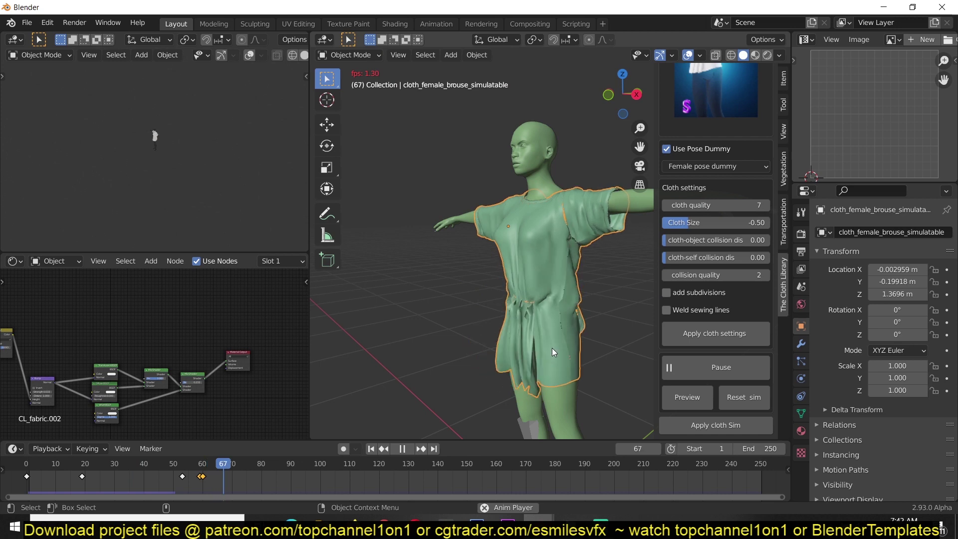
{"action": "key", "text": "space"}
{"action": "middle_click_drag", "start_coordinate": [552, 348], "coordinate": [591, 325]}
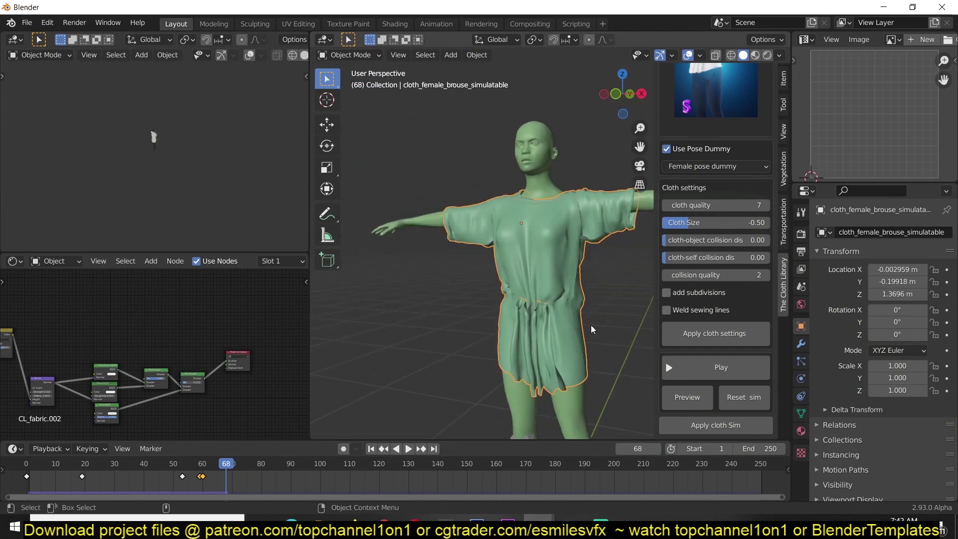
{"action": "left_click", "coordinate": [686, 311]}
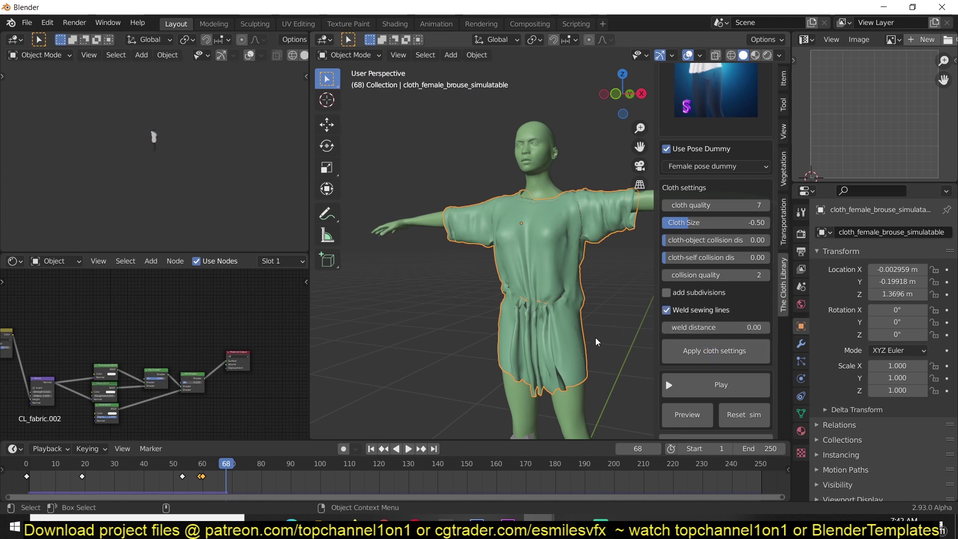
Apply the cloth simulation to the blouse so it becomes a fixed mesh
{"action": "middle_click_drag", "start_coordinate": [574, 309], "coordinate": [614, 279]}
{"action": "scroll", "coordinate": [705, 418], "scroll_direction": "down", "scroll_amount": 1}
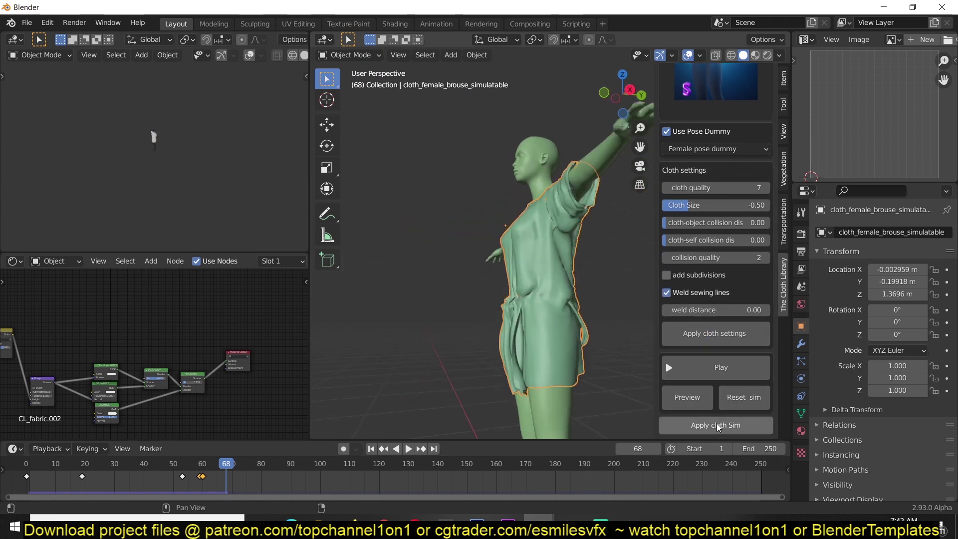
{"action": "left_click", "coordinate": [716, 423]}
Bring up the Cloth Library's garment thumbnail grid from a front view
{"action": "middle_click_drag", "start_coordinate": [546, 359], "coordinate": [603, 278]}
{"action": "scroll", "coordinate": [621, 265], "scroll_direction": "down", "scroll_amount": 2}
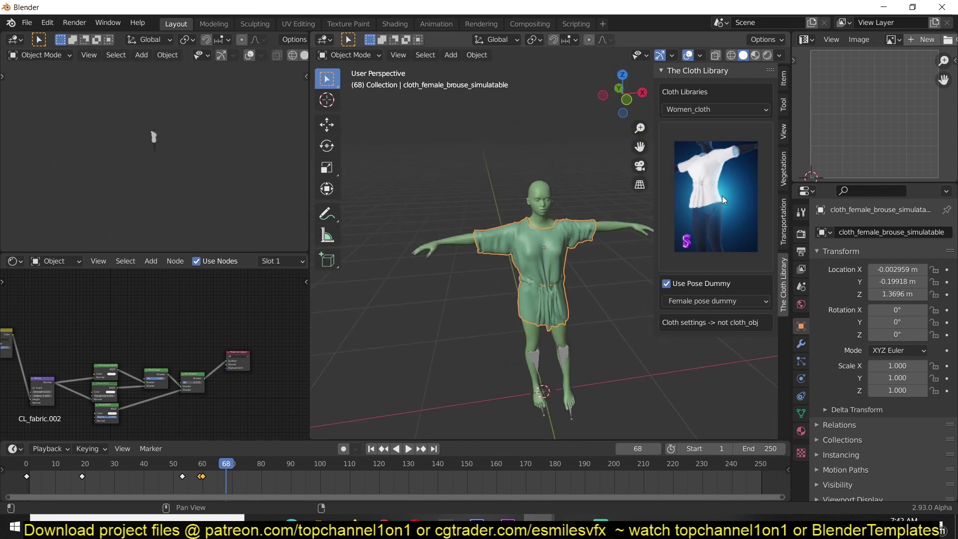
{"action": "left_click", "coordinate": [722, 195]}
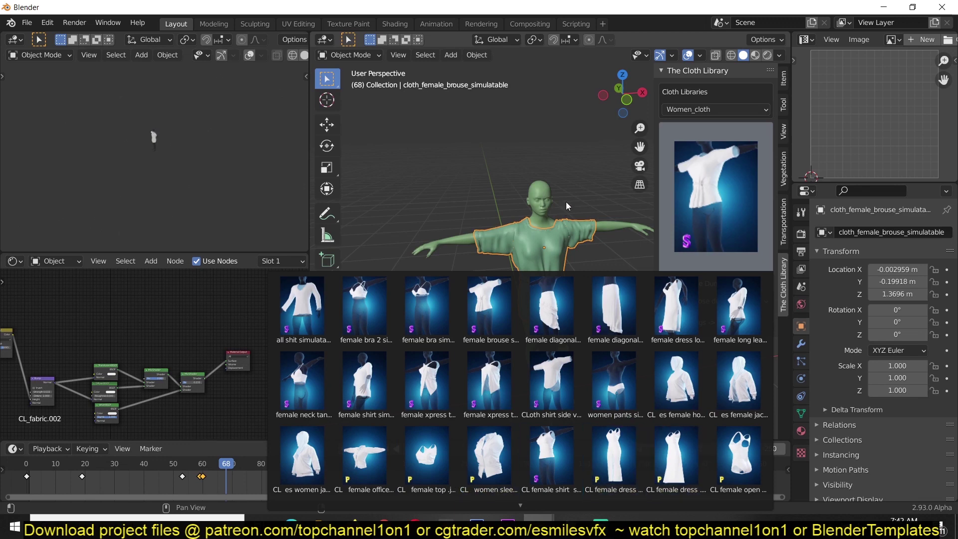
Replace the old cloth with the sleeveless women's vest preset from The Cloth Library
{"action": "key", "text": "Delete"}
{"action": "left_click", "coordinate": [741, 182]}
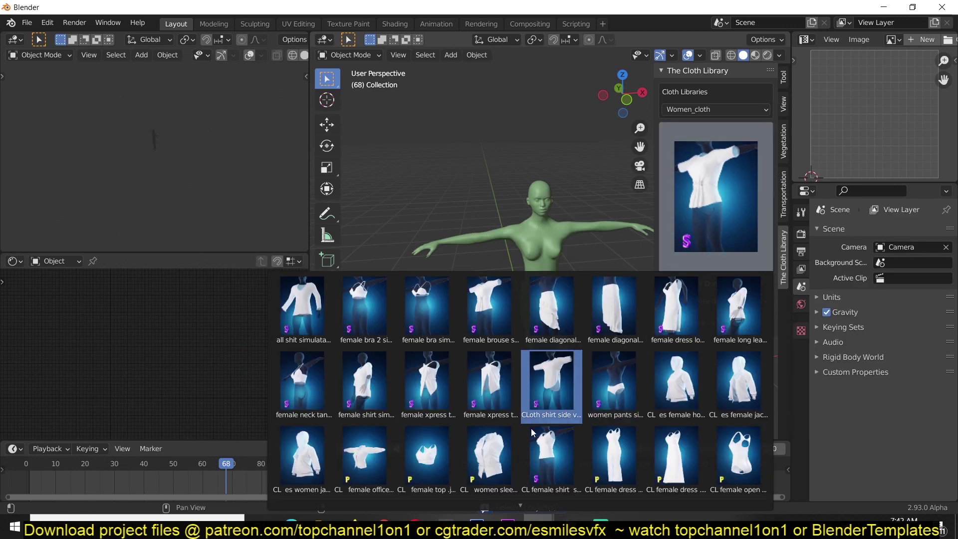
{"action": "left_click", "coordinate": [498, 453]}
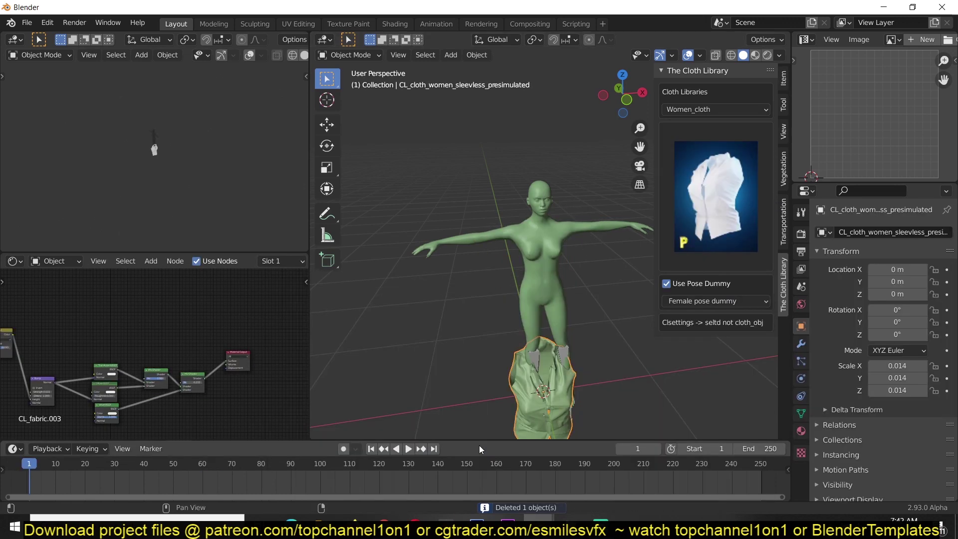
Raise the vest along Z and scale it to 0.009, placing it at Z 1.2982 m
{"action": "key", "text": "g"}
{"action": "key", "text": "z"}
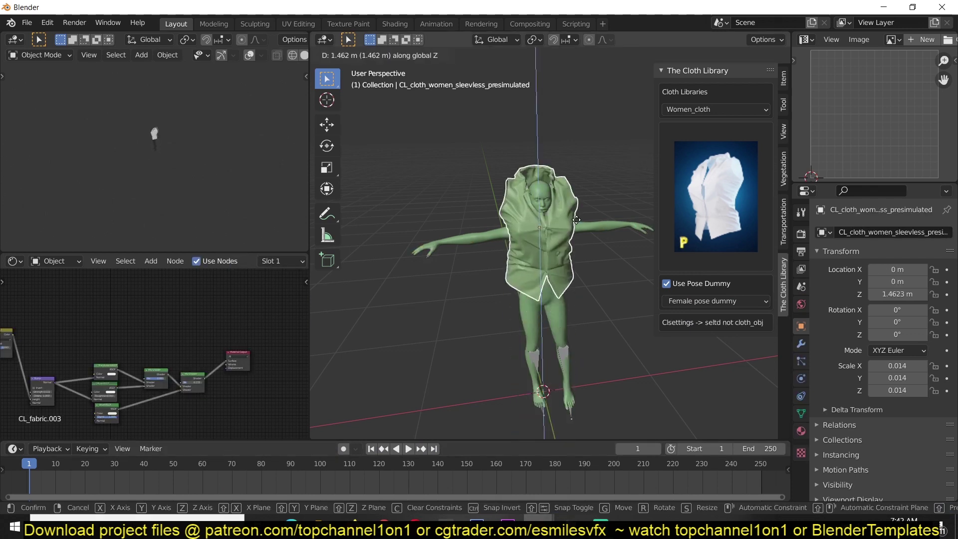
{"action": "left_click", "coordinate": [579, 254]}
{"action": "key", "text": "KP_3"}
{"action": "key", "text": "KP_Decimal"}
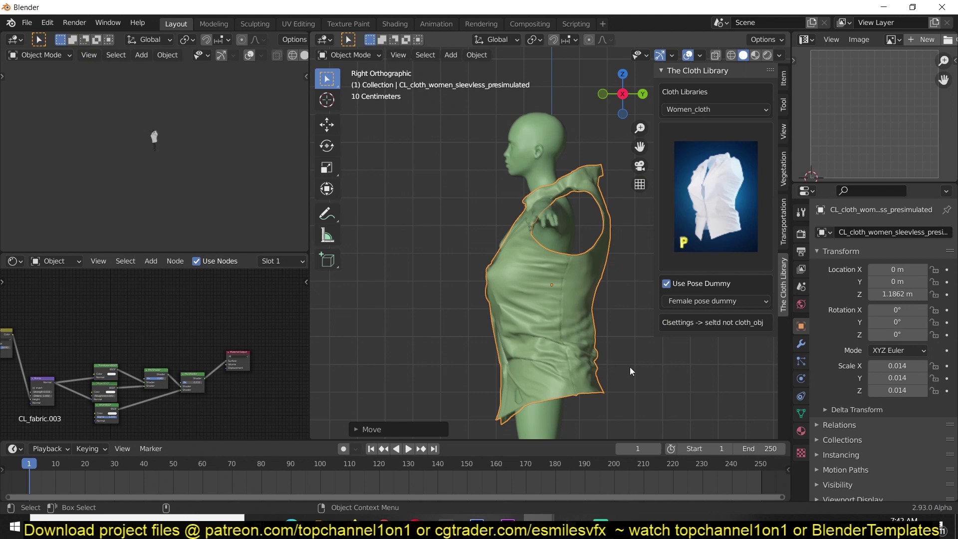
{"action": "key", "text": "s"}
{"action": "left_click", "coordinate": [592, 339]}
{"action": "key", "text": "g"}
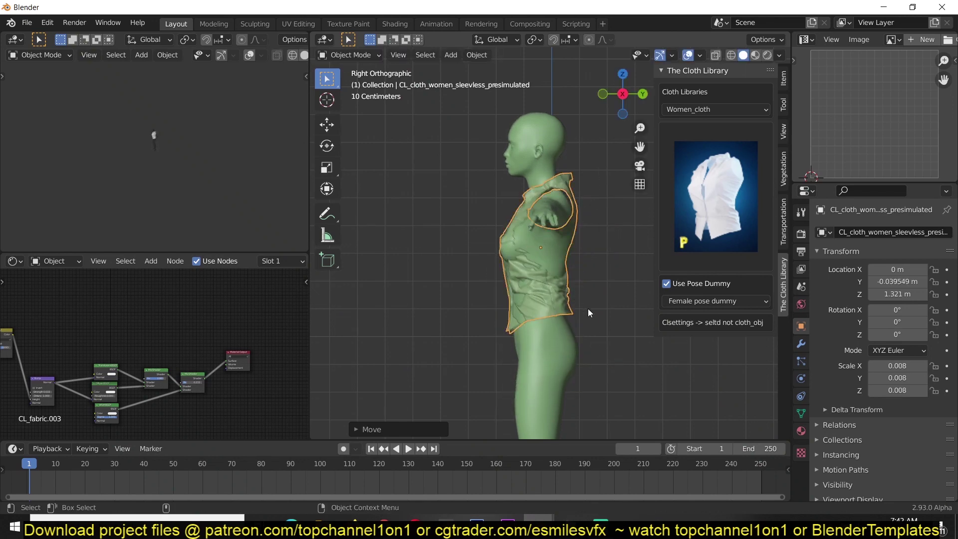
{"action": "left_click", "coordinate": [580, 302]}
Nudge the vest along Y and lower it slightly to center it on the shoulders
{"action": "middle_click_drag", "start_coordinate": [580, 302], "coordinate": [539, 196]}
{"action": "key", "text": "shift+space"}
{"action": "key", "text": "g"}
{"action": "left_click_drag", "start_coordinate": [578, 233], "coordinate": [565, 235]}
{"action": "middle_click_drag", "start_coordinate": [565, 235], "coordinate": [581, 246]}
{"action": "left_click_drag", "start_coordinate": [591, 258], "coordinate": [596, 257]}
{"action": "left_click_drag", "start_coordinate": [570, 213], "coordinate": [572, 225]}
{"action": "middle_click_drag", "start_coordinate": [572, 224], "coordinate": [573, 229]}
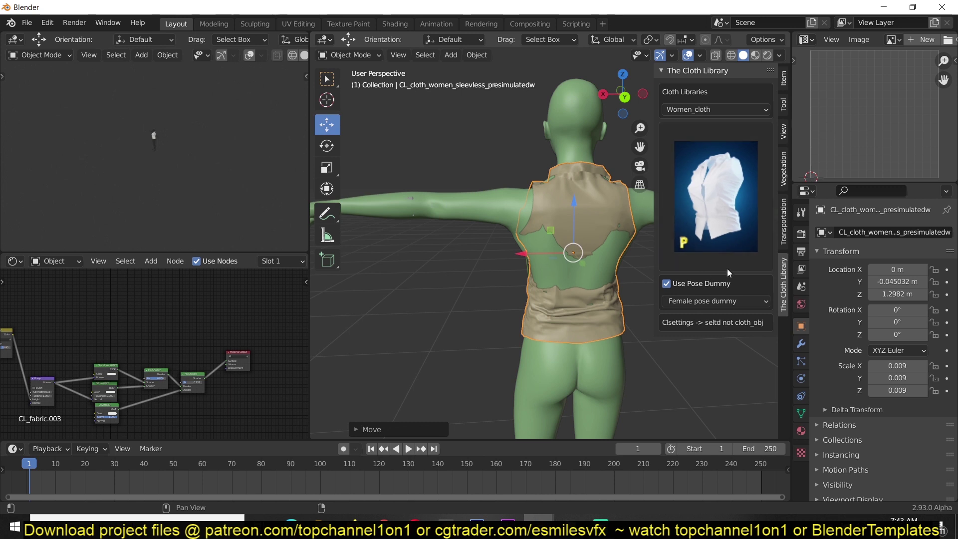
In Sculpt Mode, pull the vest's back cloth over the exposed skin
{"action": "left_click", "coordinate": [341, 54]}
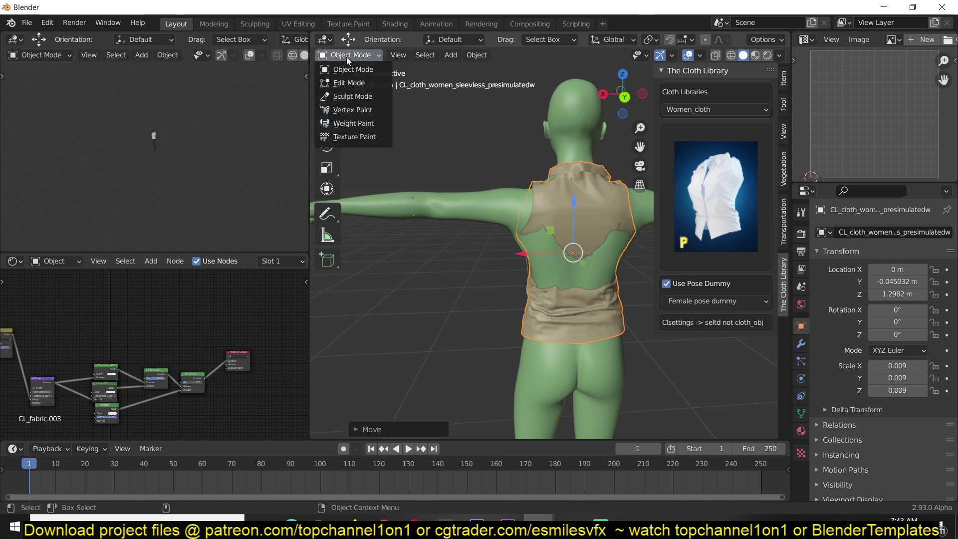
{"action": "left_click", "coordinate": [349, 94]}
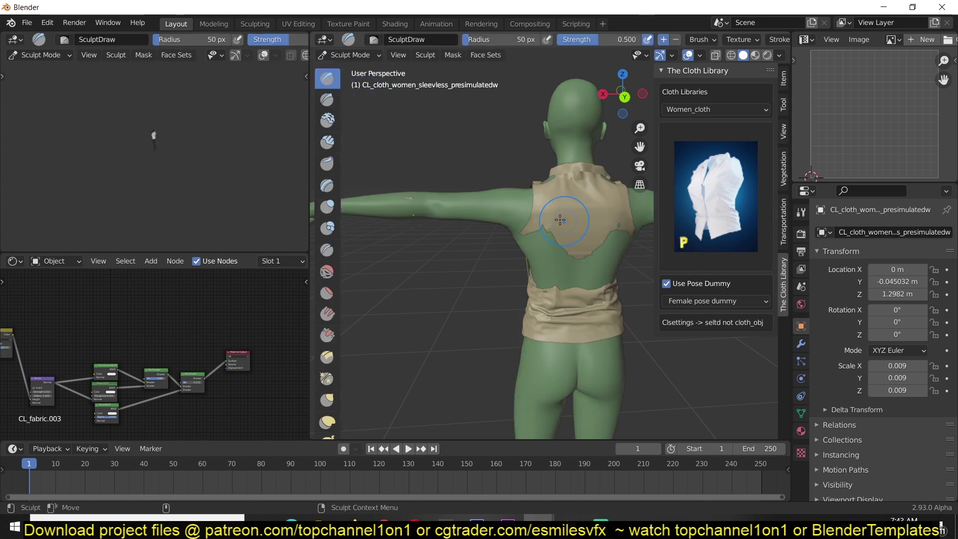
{"action": "mouse_move", "coordinate": [553, 222]}
{"action": "left_mouse_down"}
{"action": "mouse_move", "coordinate": [517, 251]}
{"action": "mouse_move", "coordinate": [530, 287]}
{"action": "mouse_move", "coordinate": [536, 253]}
{"action": "mouse_move", "coordinate": [547, 278]}
{"action": "mouse_move", "coordinate": [544, 244]}
{"action": "mouse_move", "coordinate": [564, 265]}
{"action": "mouse_move", "coordinate": [555, 240]}
{"action": "mouse_move", "coordinate": [550, 281]}
{"action": "mouse_move", "coordinate": [561, 299]}
{"action": "left_mouse_up"}
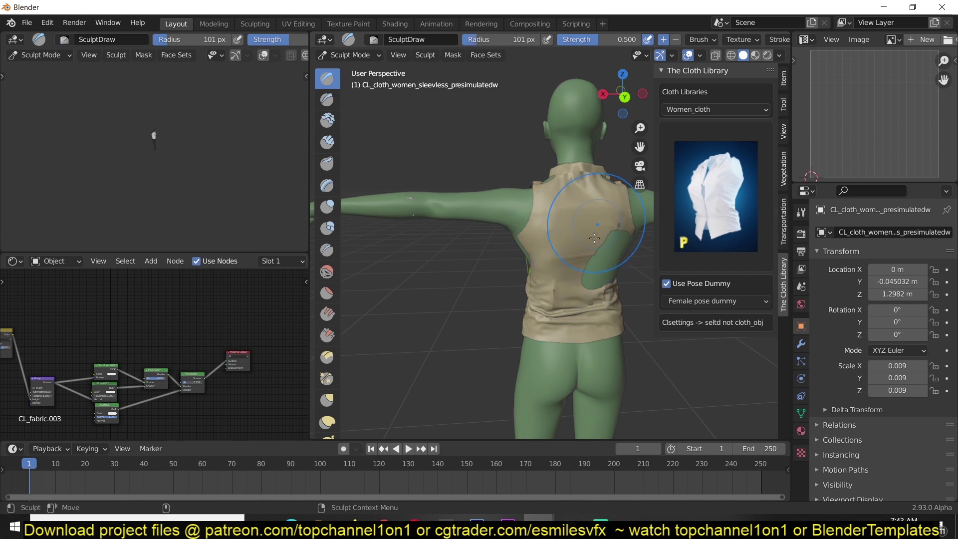
{"action": "middle_click_drag", "start_coordinate": [593, 246], "coordinate": [545, 246]}
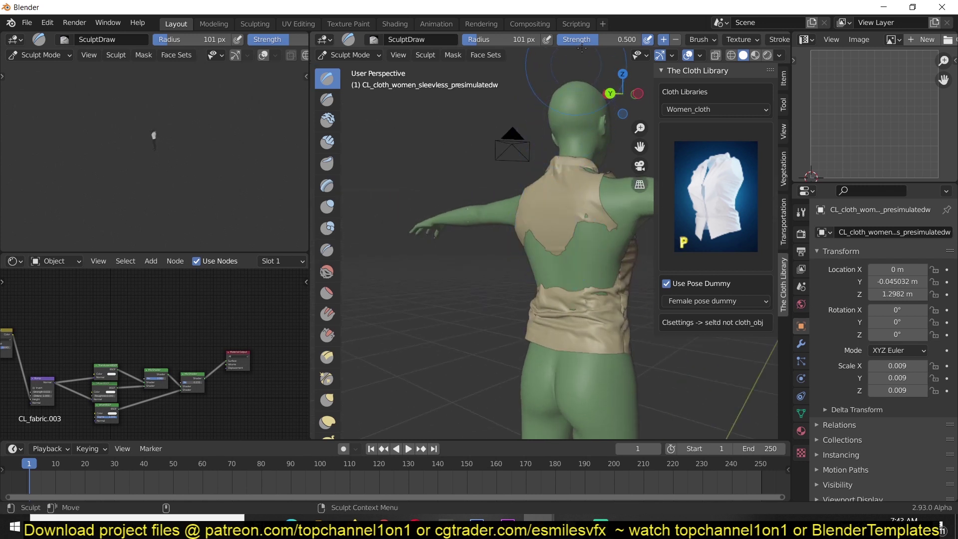
{"action": "left_click_drag", "start_coordinate": [575, 210], "coordinate": [566, 288]}
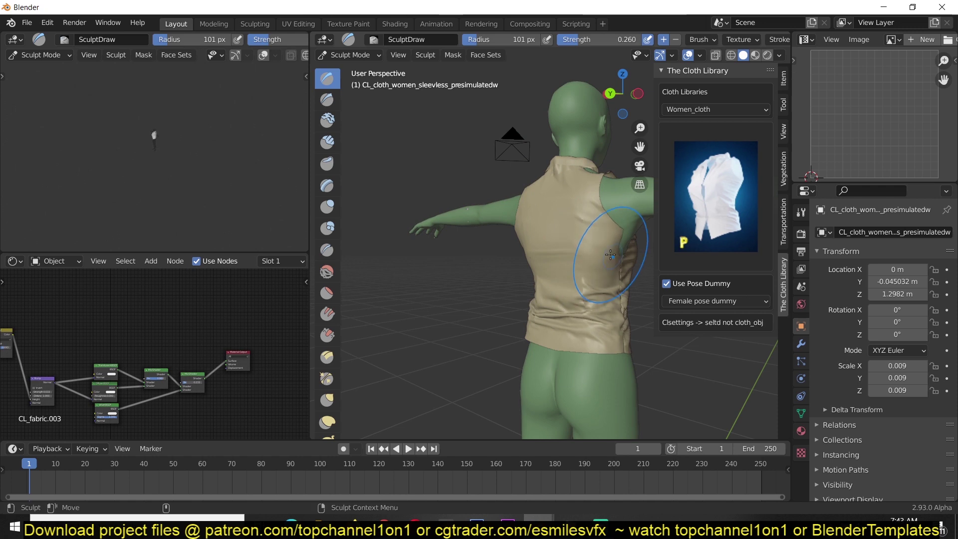
Sculpt the vest over the skin poking through at the shoulder and chest
{"action": "middle_click_drag", "start_coordinate": [552, 215], "coordinate": [538, 196]}
{"action": "left_click_drag", "start_coordinate": [539, 196], "coordinate": [503, 216]}
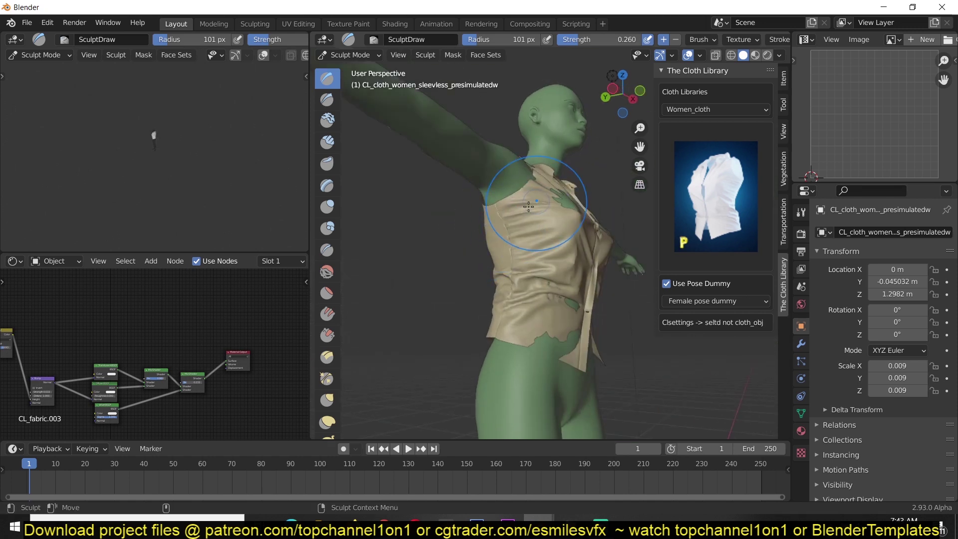
{"action": "middle_click_drag", "start_coordinate": [519, 210], "coordinate": [502, 212]}
{"action": "left_click_drag", "start_coordinate": [502, 212], "coordinate": [485, 359]}
{"action": "middle_click_drag", "start_coordinate": [485, 360], "coordinate": [459, 330]}
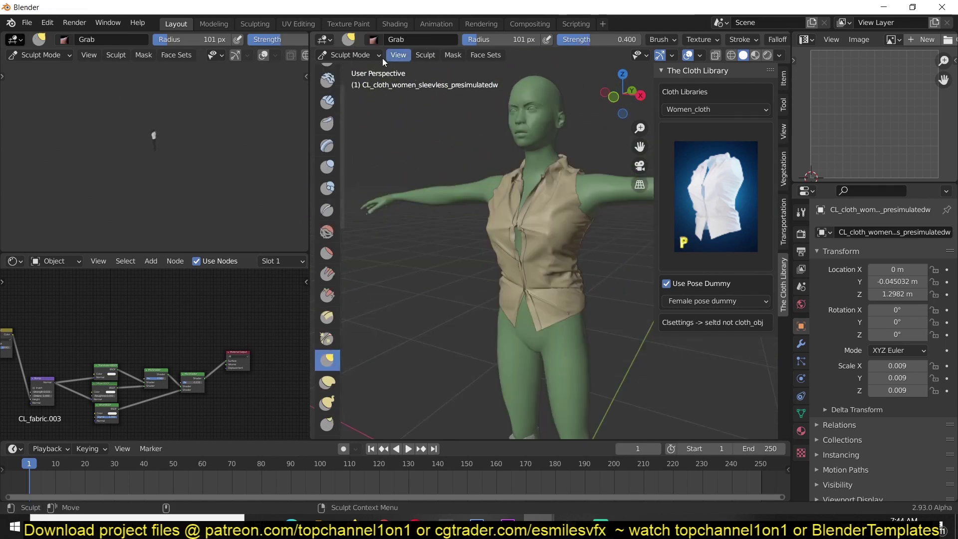
{"action": "left_click", "coordinate": [367, 55]}
Back in Object Mode, add the CL joggers from the All_simulatable_cloth library
{"action": "left_click", "coordinate": [358, 73]}
{"action": "left_click", "coordinate": [593, 274]}
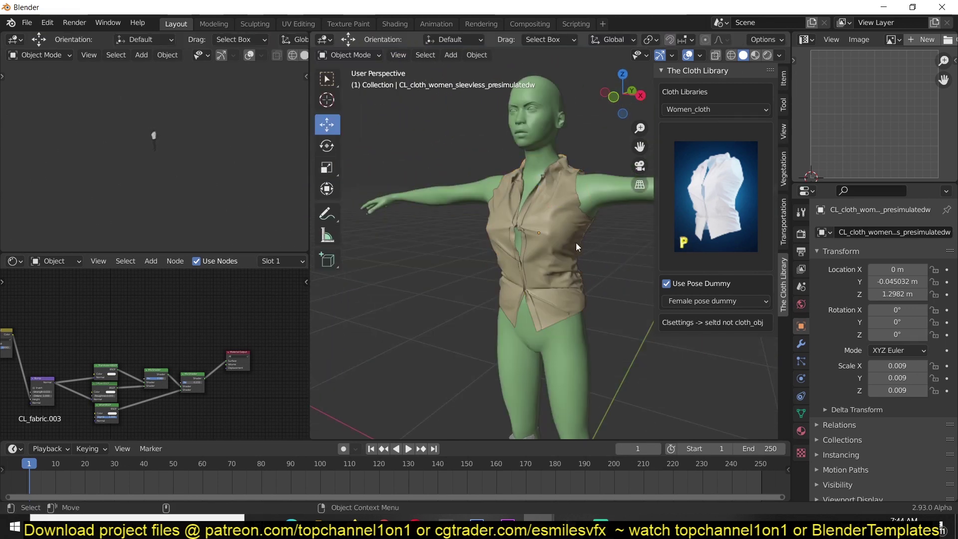
{"action": "left_click", "coordinate": [668, 244]}
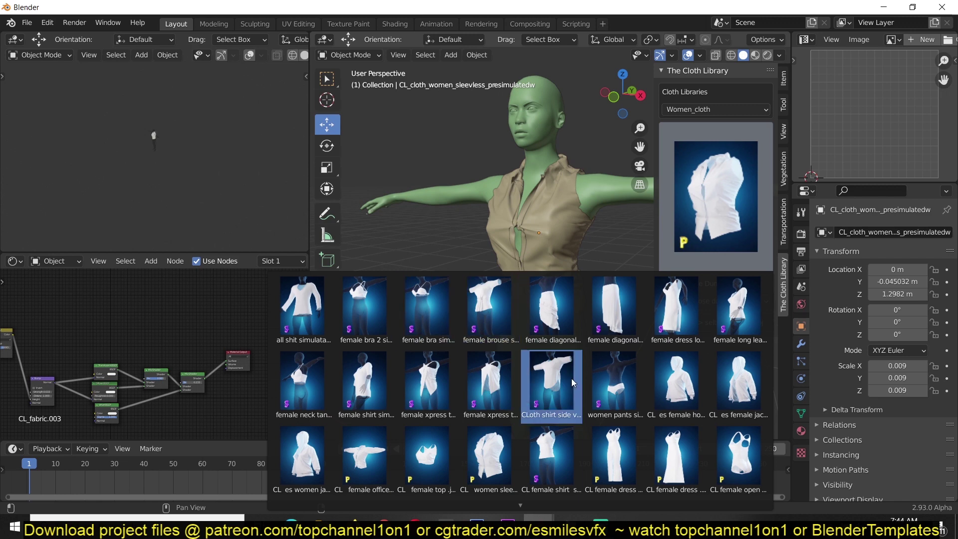
{"action": "left_click", "coordinate": [729, 108]}
{"action": "left_click", "coordinate": [716, 124]}
{"action": "left_click", "coordinate": [720, 154]}
{"action": "left_click", "coordinate": [718, 110]}
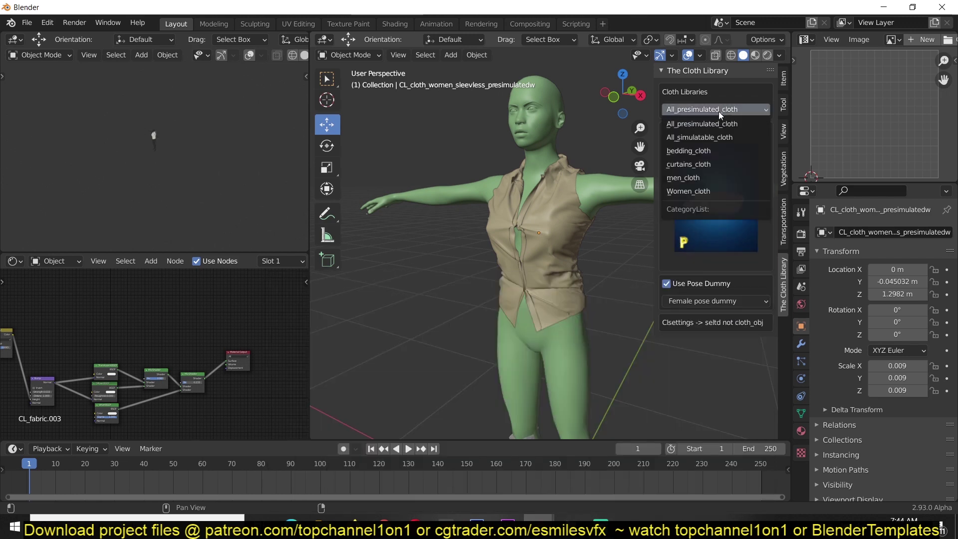
{"action": "left_click", "coordinate": [709, 138]}
{"action": "left_click", "coordinate": [718, 163]}
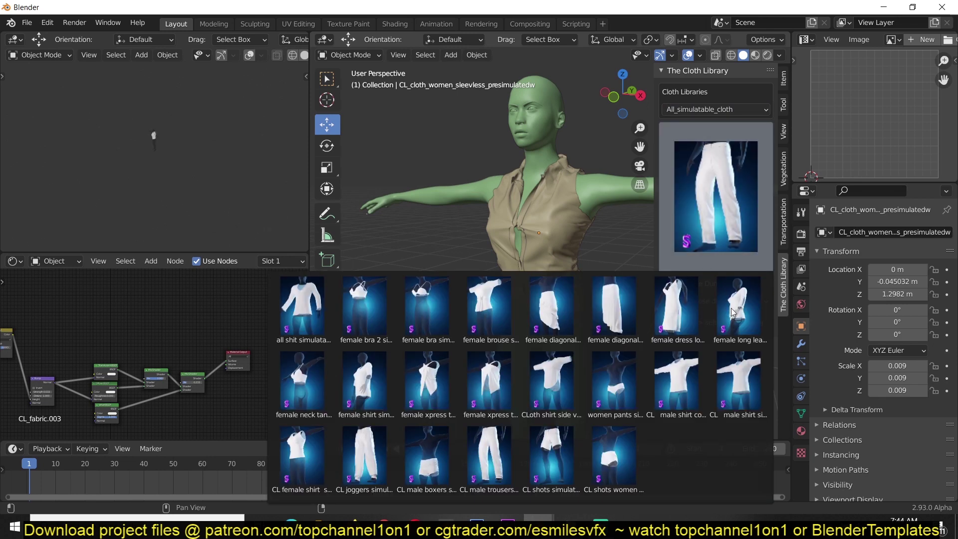
{"action": "left_click", "coordinate": [368, 460]}
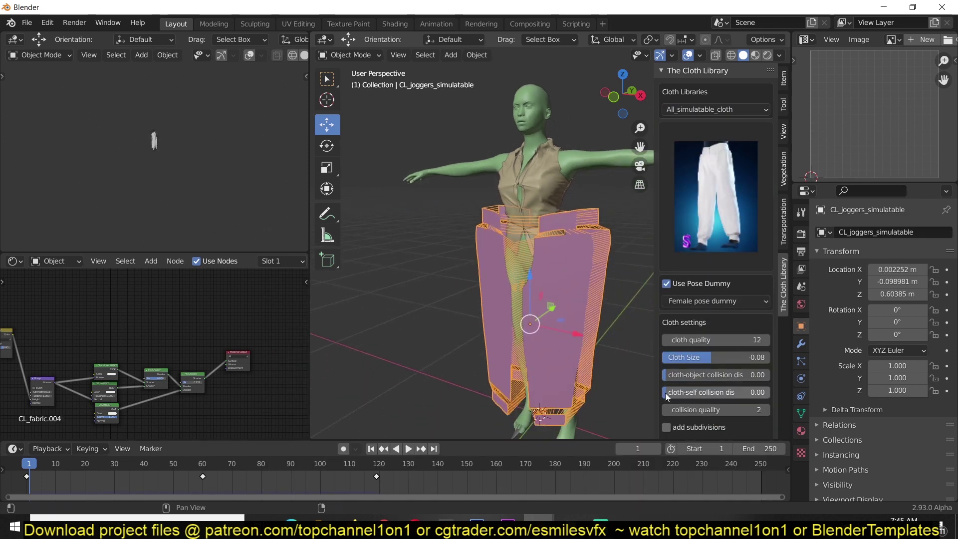
Run a trial simulation of the joggers with cloth quality set to 7
{"action": "scroll", "coordinate": [666, 364], "scroll_direction": "down", "scroll_amount": 6}
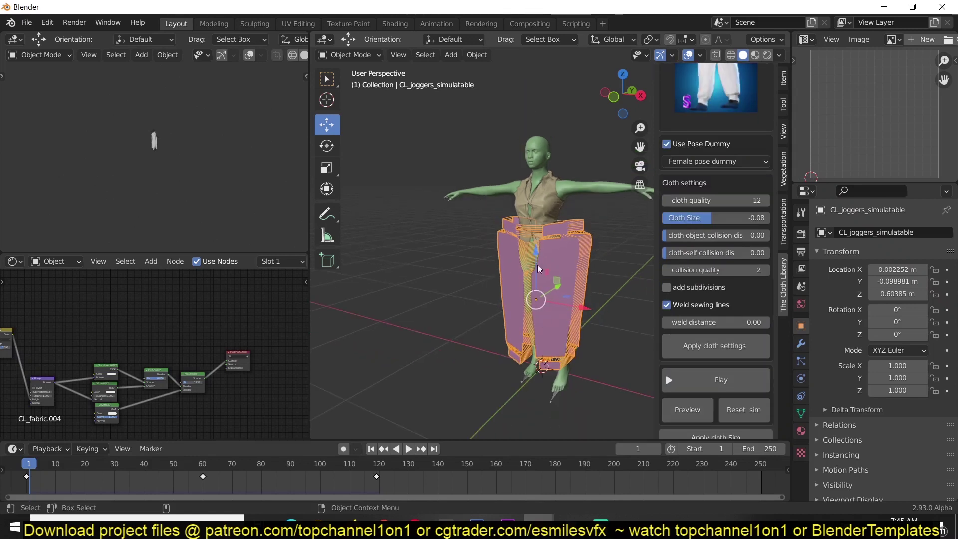
{"action": "left_click", "coordinate": [681, 379]}
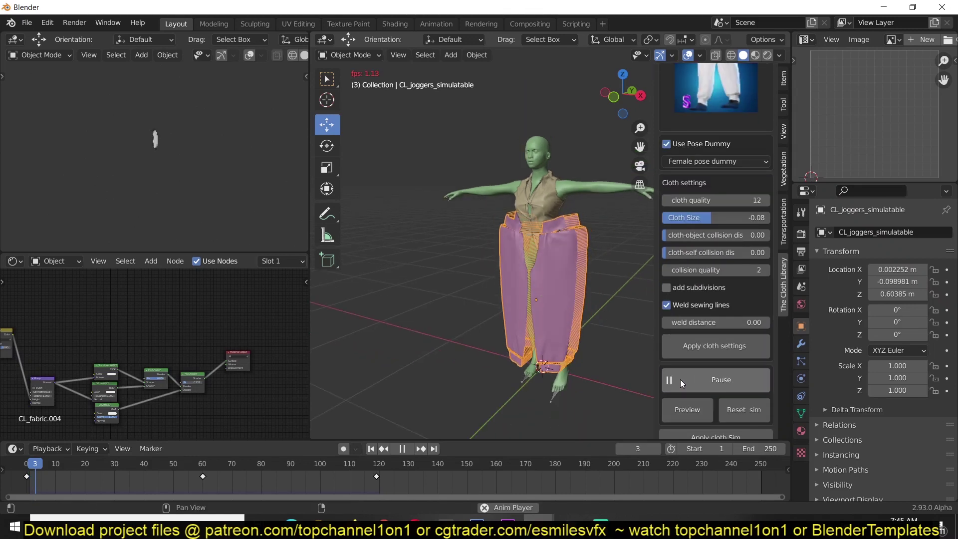
{"action": "key", "text": "space"}
{"action": "double_click", "coordinate": [718, 200]}
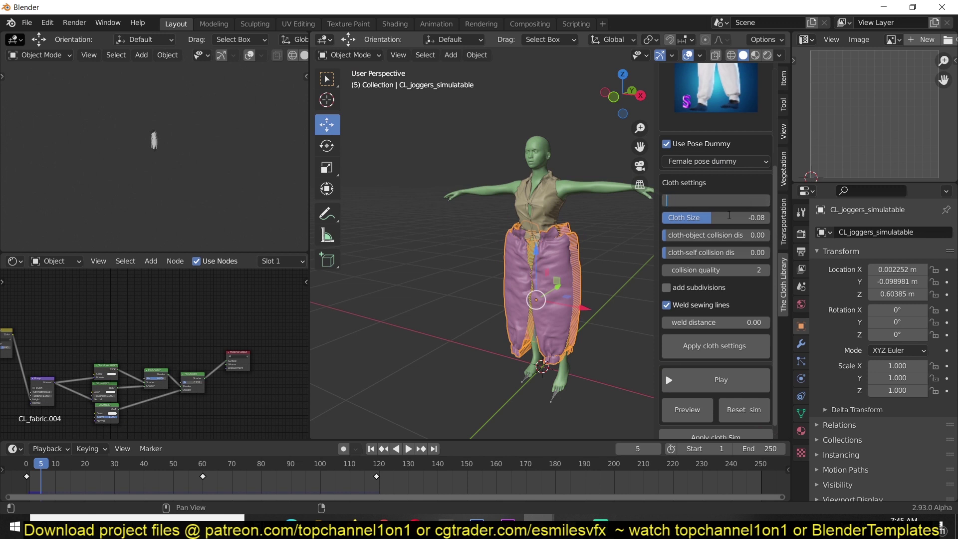
{"action": "type", "text": "7"}
{"action": "key", "text": "Return"}
{"action": "left_click", "coordinate": [714, 379]}
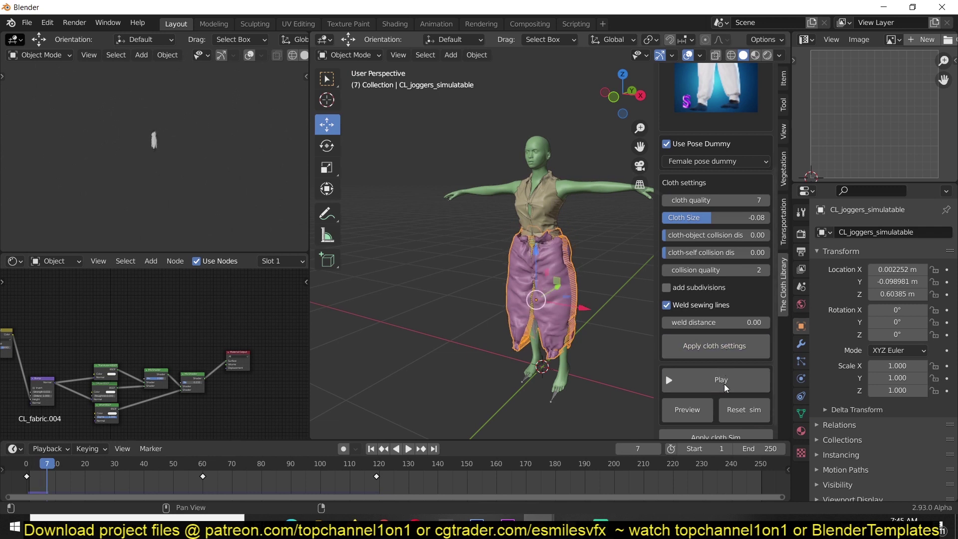
{"action": "left_click", "coordinate": [725, 380]}
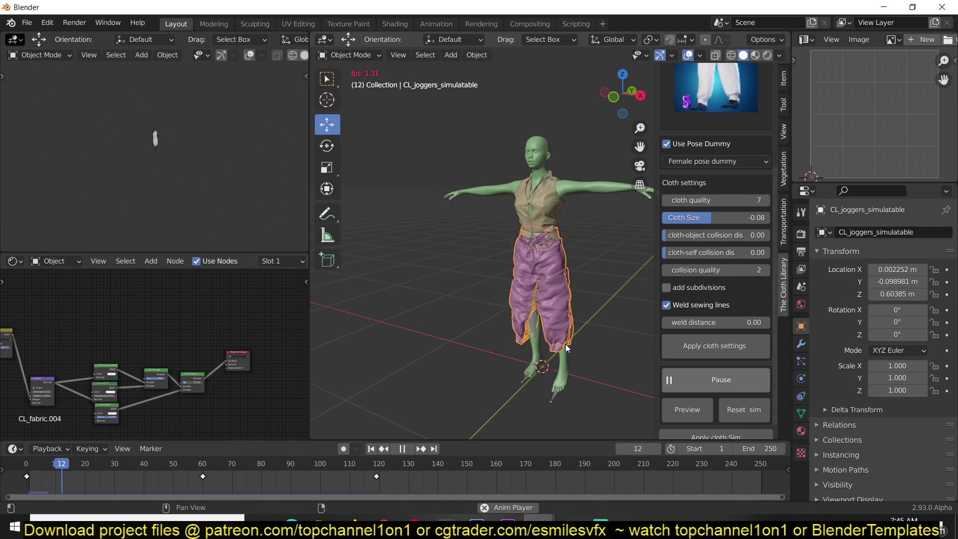
{"action": "key", "text": "space"}
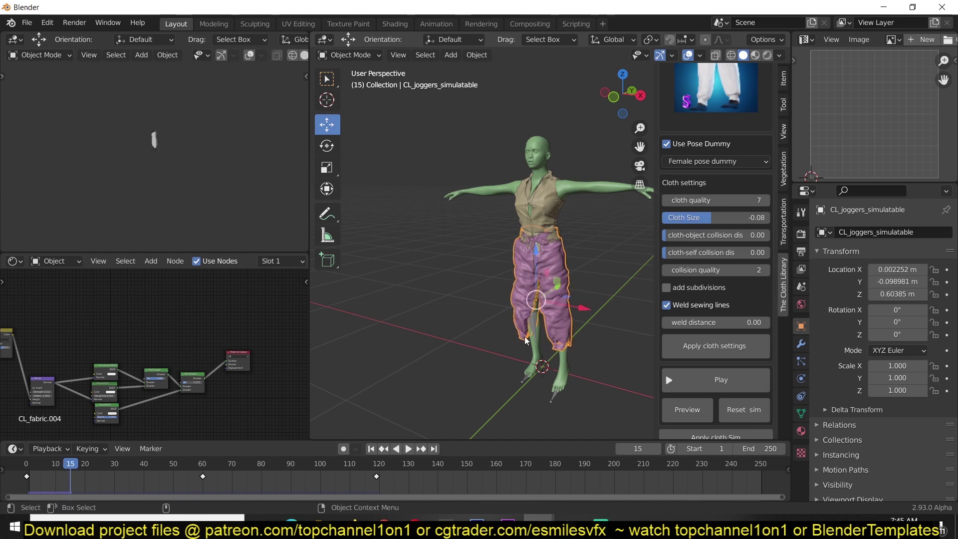
Deselect the joggers, inspect the legs, then select the vest and the dummy body
{"action": "left_click", "coordinate": [495, 338]}
{"action": "scroll", "coordinate": [545, 251], "scroll_direction": "up", "scroll_amount": 5}
{"action": "middle_click_drag", "start_coordinate": [495, 339], "coordinate": [495, 301]}
{"action": "mouse_move", "coordinate": [532, 328]}
{"action": "middle_mouse_down"}
{"action": "mouse_move", "coordinate": [511, 322]}
{"action": "mouse_move", "coordinate": [530, 313]}
{"action": "middle_mouse_up"}
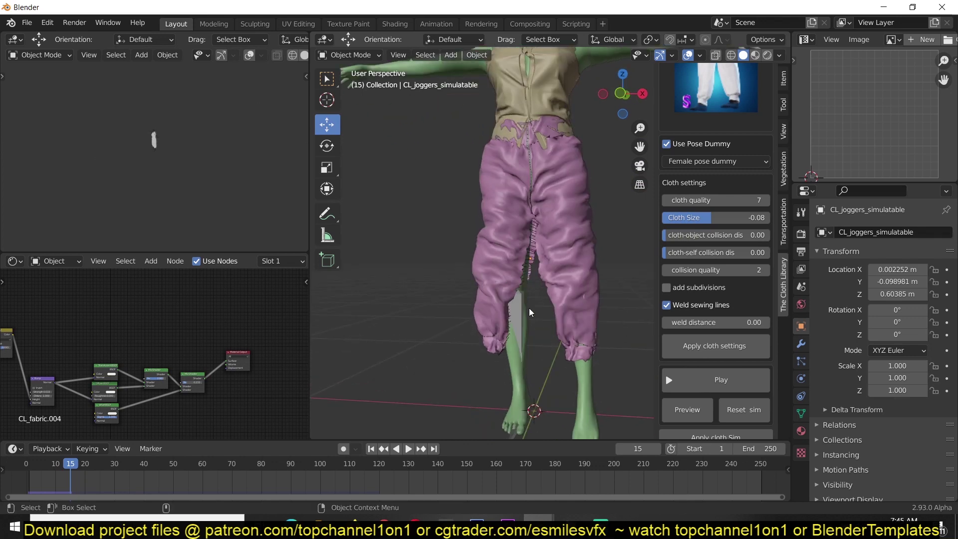
{"action": "left_click", "coordinate": [510, 98]}
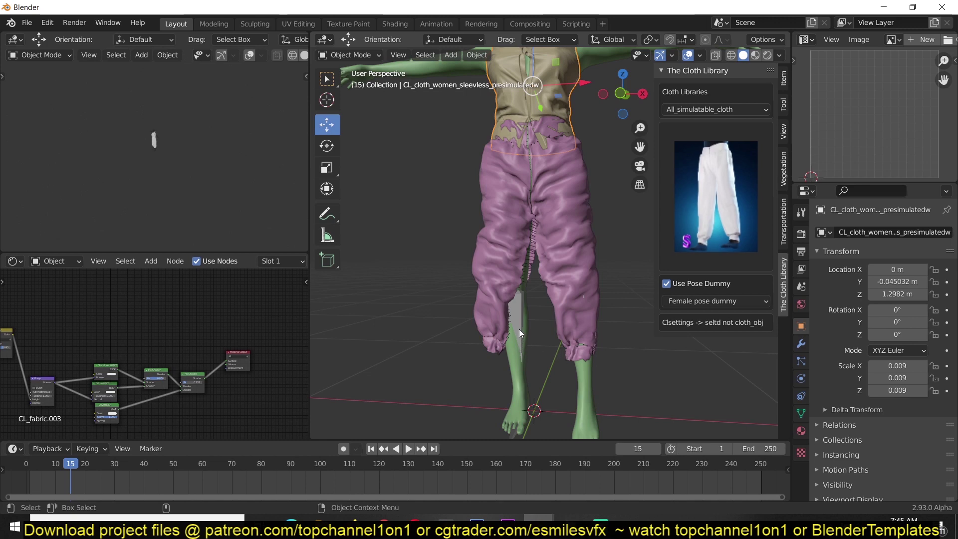
{"action": "left_click", "coordinate": [519, 360]}
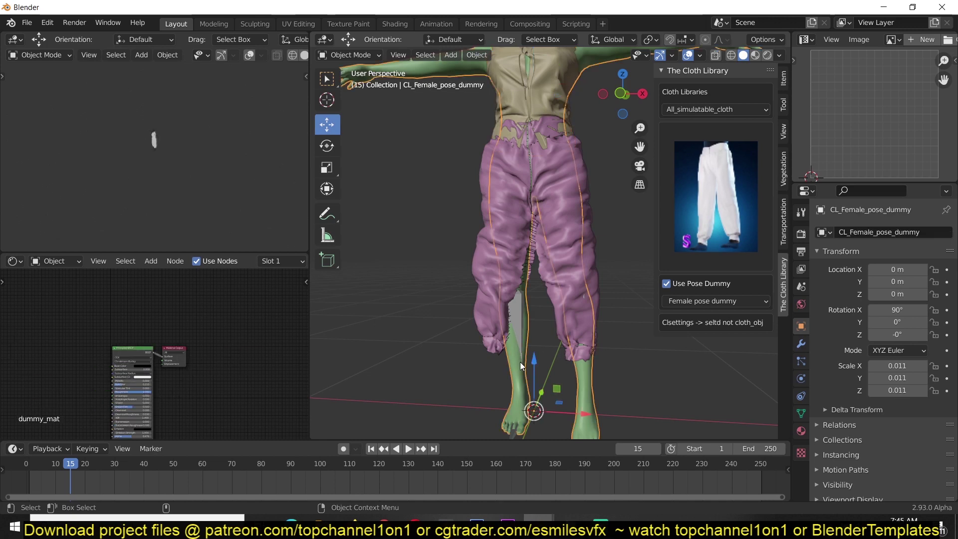
Rewind to frame 0 with the joggers selected in front view
{"action": "left_click", "coordinate": [33, 471]}
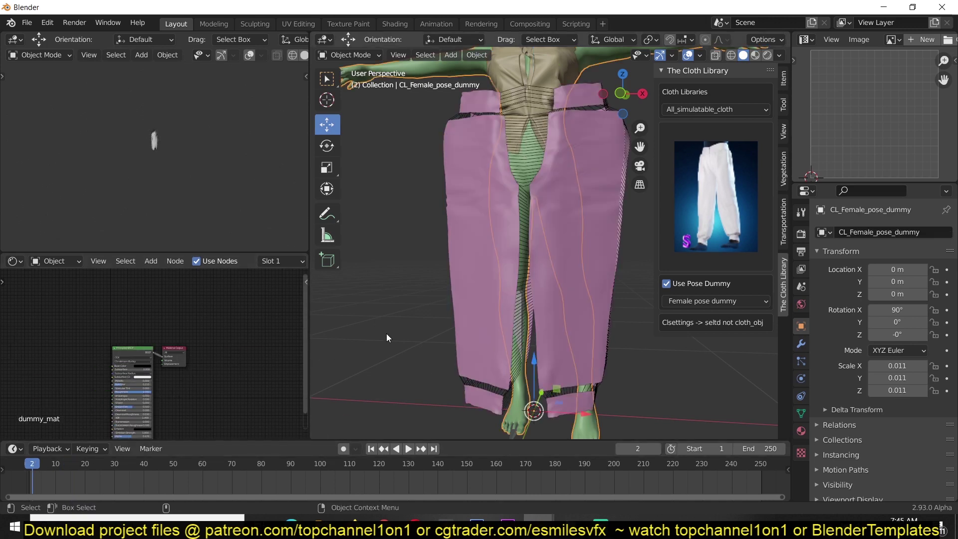
{"action": "key", "text": "KP_1"}
{"action": "left_click", "coordinate": [477, 311]}
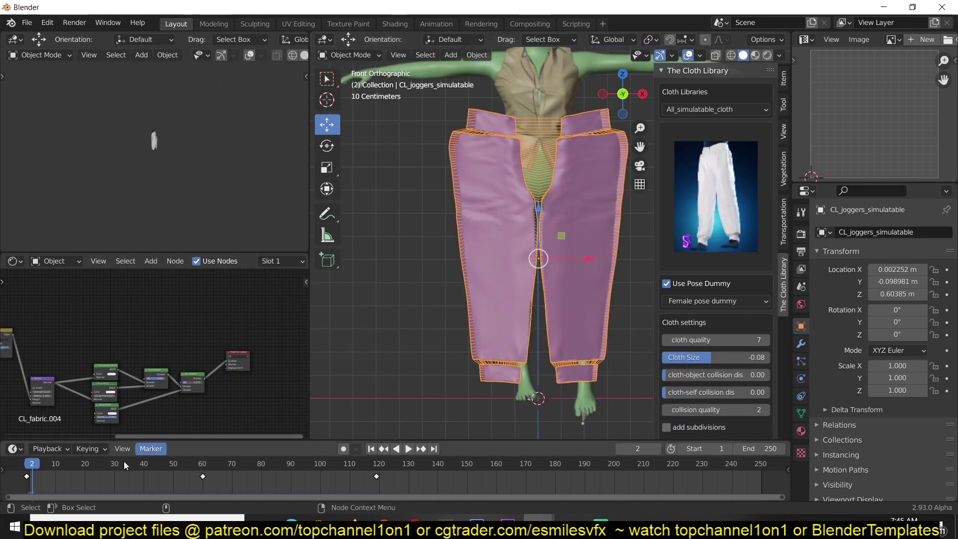
{"action": "left_click", "coordinate": [20, 478]}
{"action": "key", "text": "space"}
{"action": "key", "text": "space"}
In Edit Mode, select the joggers' entire right leg panel
{"action": "key", "text": "Tab"}
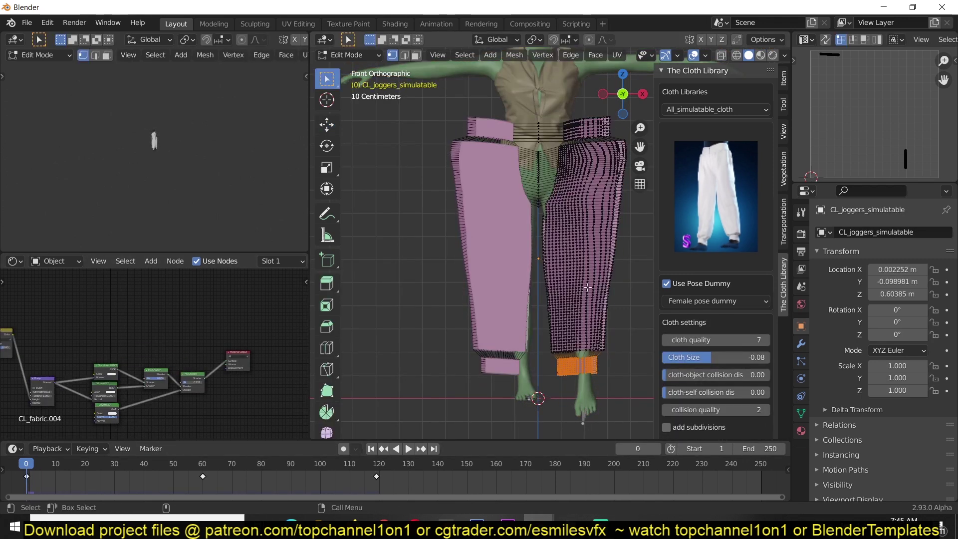
{"action": "key", "text": "e"}
{"action": "right_click", "coordinate": [605, 323]}
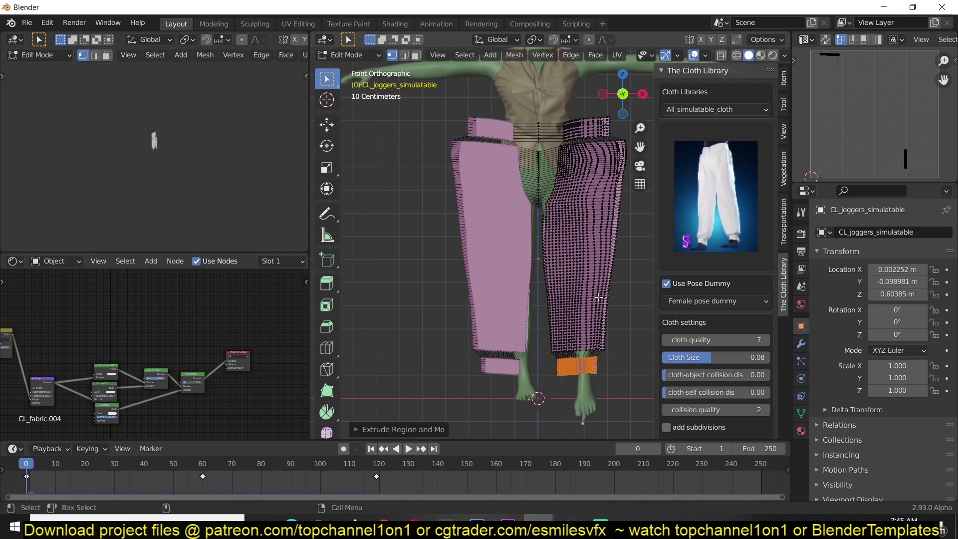
{"action": "key", "text": "z"}
{"action": "key", "text": "z"}
{"action": "key", "text": "3"}
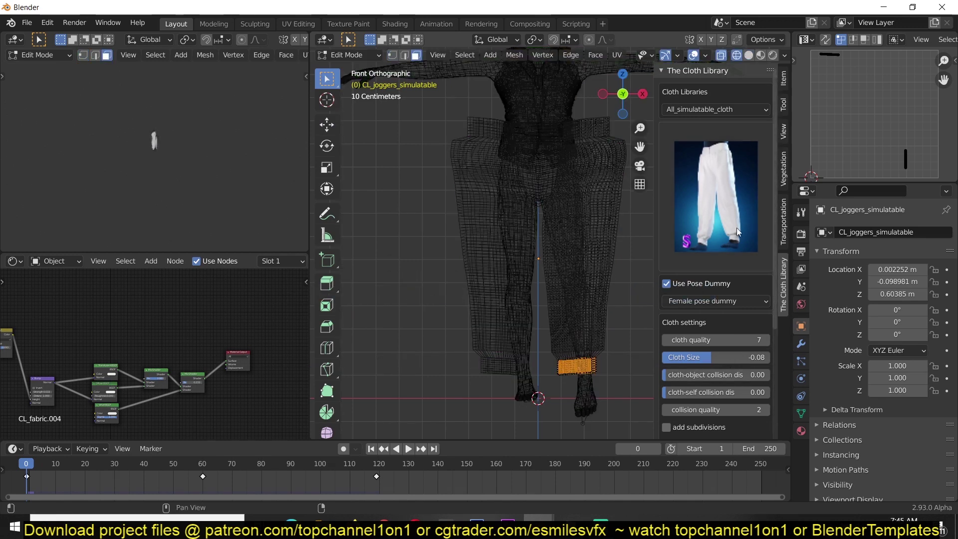
{"action": "left_click_drag", "start_coordinate": [550, 110], "coordinate": [602, 268]}
{"action": "key", "text": "z"}
{"action": "left_click", "coordinate": [654, 278]}
{"action": "middle_click_drag", "start_coordinate": [654, 278], "coordinate": [588, 308]}
{"action": "key", "text": "alt+a"}
{"action": "key", "text": "ctrl+l"}
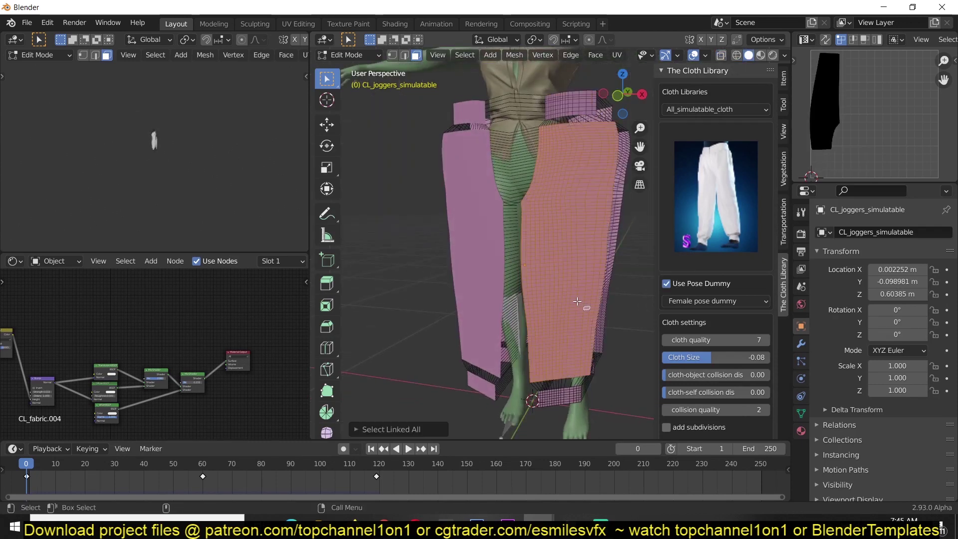
Add the ankle cuff, nudge both slightly along X, and show the joggers' modifier stack
{"action": "left_click", "coordinate": [327, 124]}
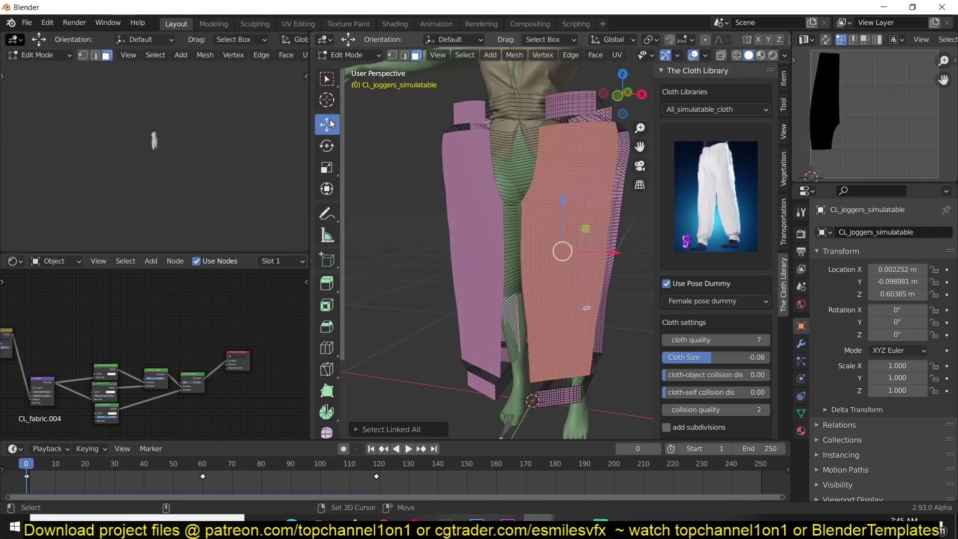
{"action": "left_click", "coordinate": [545, 395], "text": "shift"}
{"action": "key", "text": "ctrl+l"}
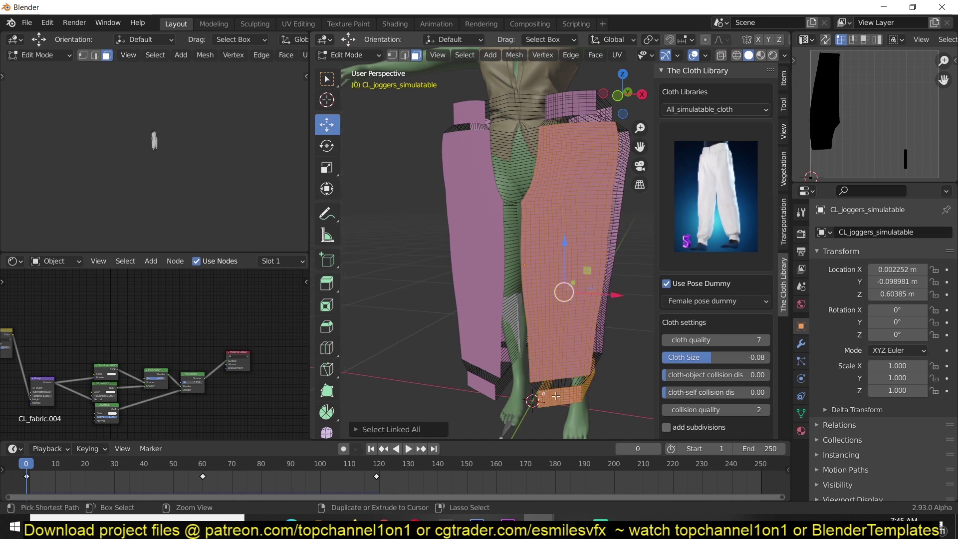
{"action": "left_click_drag", "start_coordinate": [614, 297], "coordinate": [606, 295]}
{"action": "key", "text": "KP_1"}
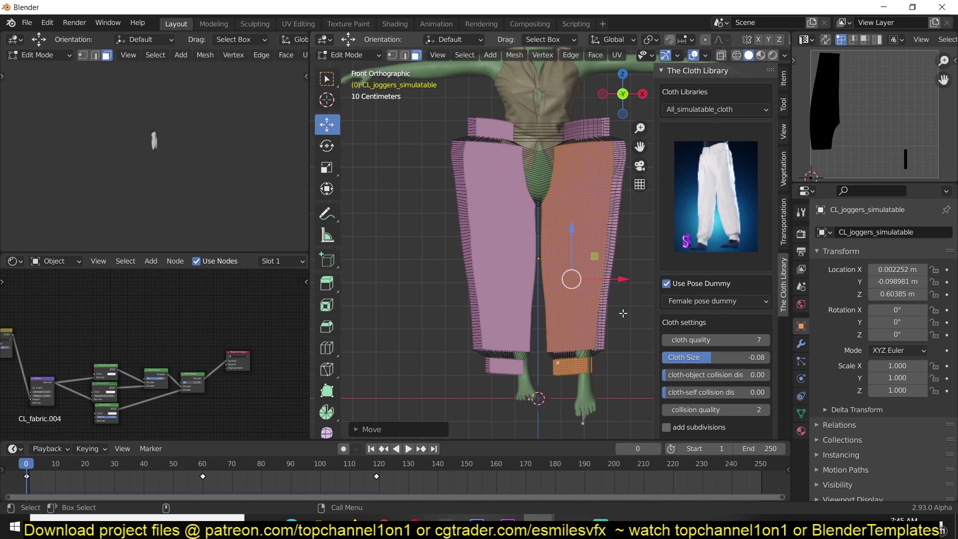
{"action": "key", "text": "g"}
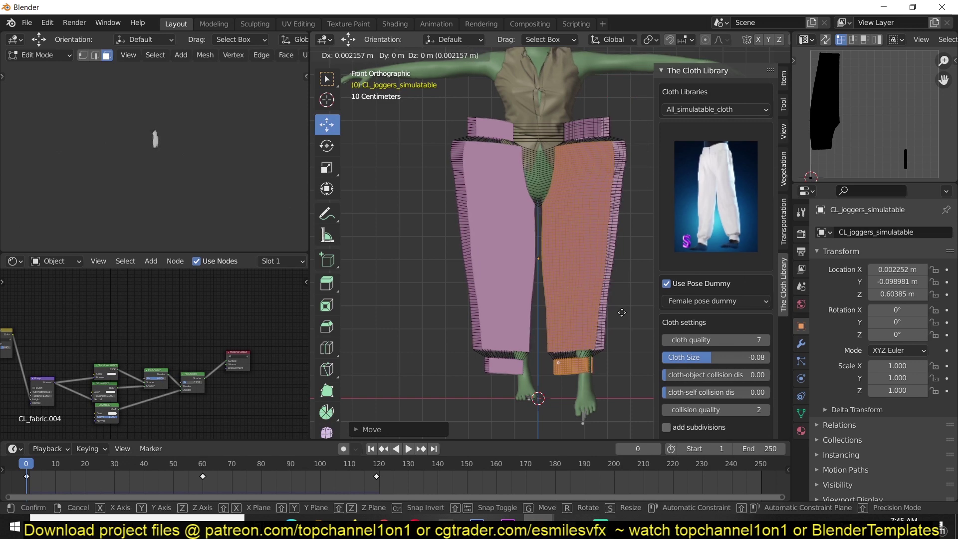
{"action": "left_click", "coordinate": [623, 313]}
{"action": "middle_click_drag", "start_coordinate": [587, 322], "coordinate": [549, 319]}
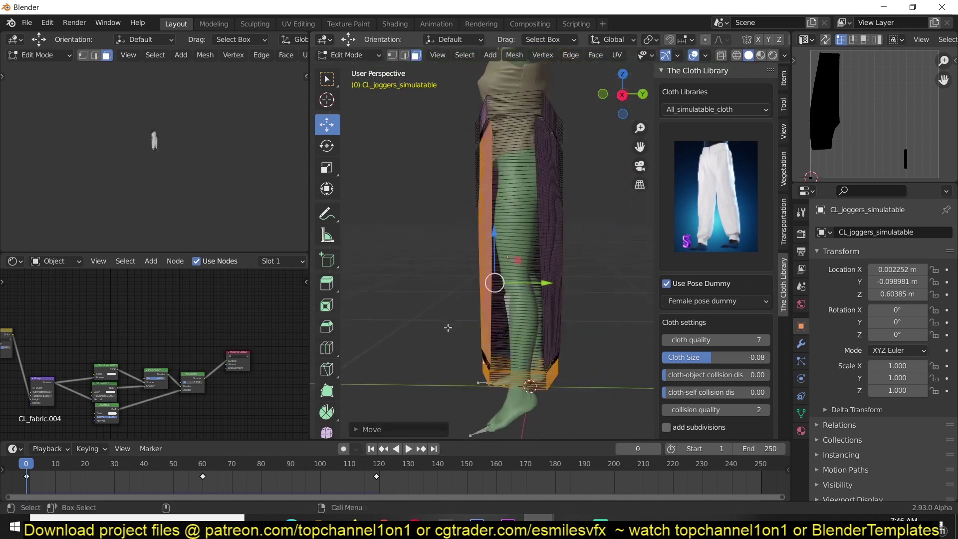
{"action": "key", "text": "Tab"}
{"action": "left_click", "coordinate": [801, 344]}
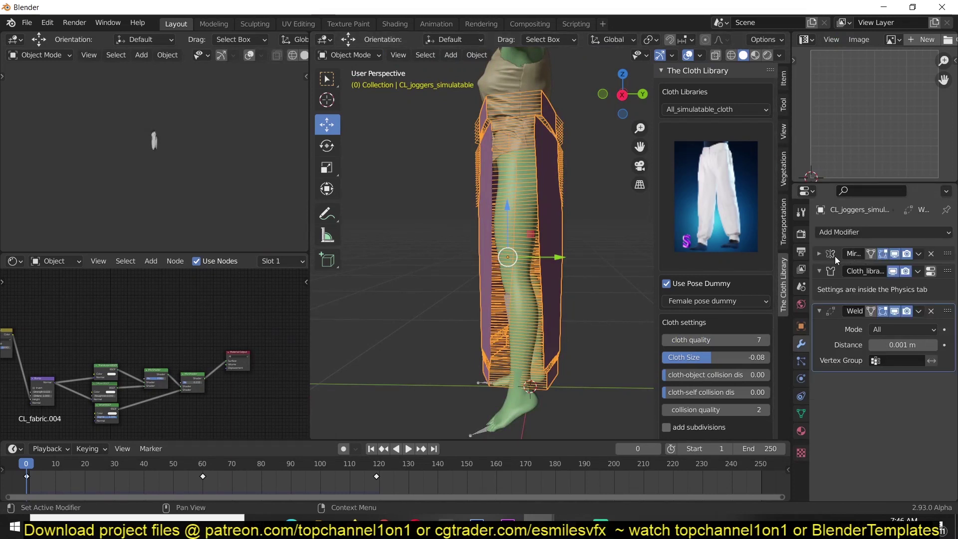
Apply the joggers' Mirror modifier and enter Edit Mode in front view
{"action": "left_click", "coordinate": [918, 253]}
{"action": "left_click", "coordinate": [880, 267]}
{"action": "key", "text": "KP_1"}
{"action": "key", "text": "Tab"}
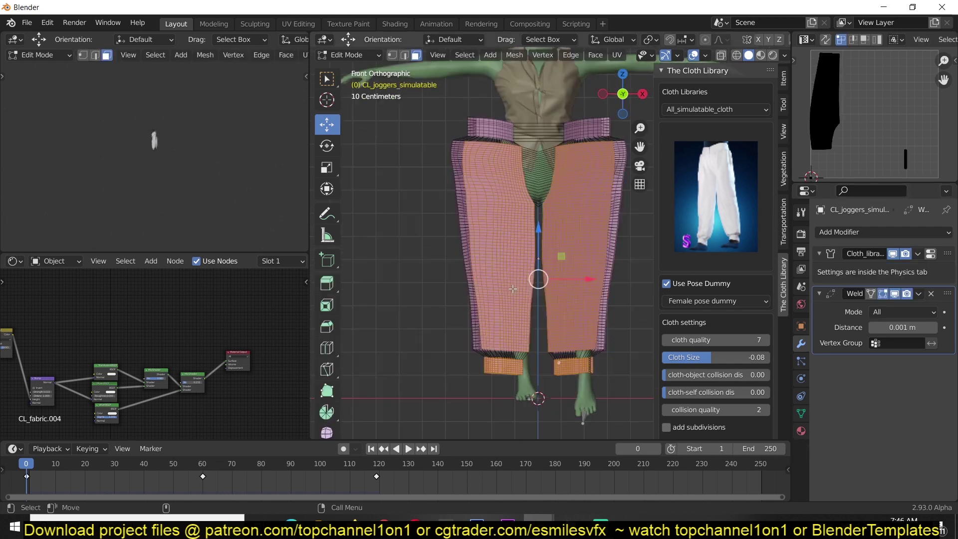
Select the whole left pant leg, shift it right along X, and select its cuff vertices
{"action": "left_click", "coordinate": [499, 260]}
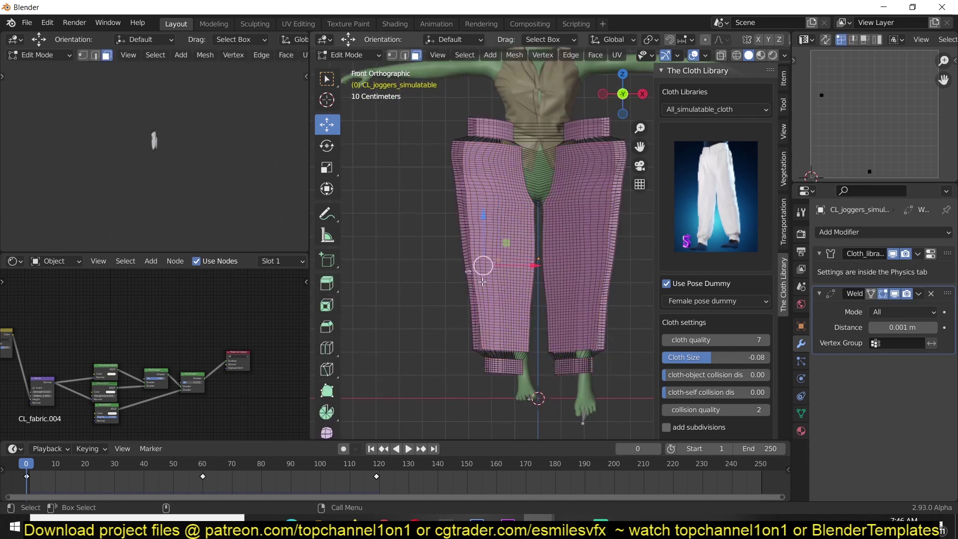
{"action": "key", "text": "ctrl+l"}
{"action": "left_click_drag", "start_coordinate": [542, 246], "coordinate": [551, 245]}
{"action": "key", "text": "1"}
{"action": "key", "text": "shift+z"}
{"action": "left_click_drag", "start_coordinate": [454, 353], "coordinate": [546, 389]}
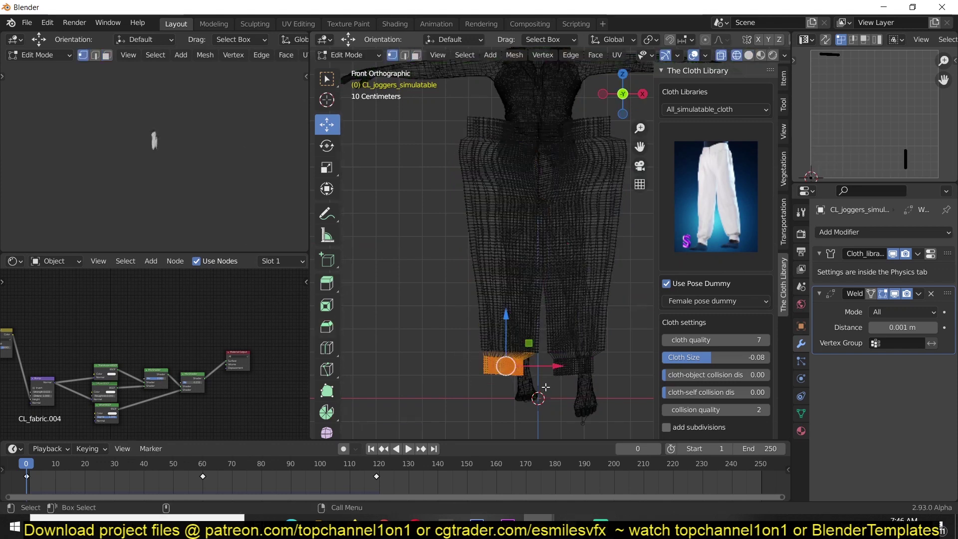
Return to Object Mode with solid shading and check the pants from the front
{"action": "key", "text": "Tab"}
{"action": "key", "text": "shift+z"}
{"action": "mouse_move", "coordinate": [547, 372]}
{"action": "middle_mouse_down"}
{"action": "mouse_move", "coordinate": [584, 331]}
{"action": "mouse_move", "coordinate": [530, 326]}
{"action": "mouse_move", "coordinate": [532, 260]}
{"action": "middle_mouse_up"}
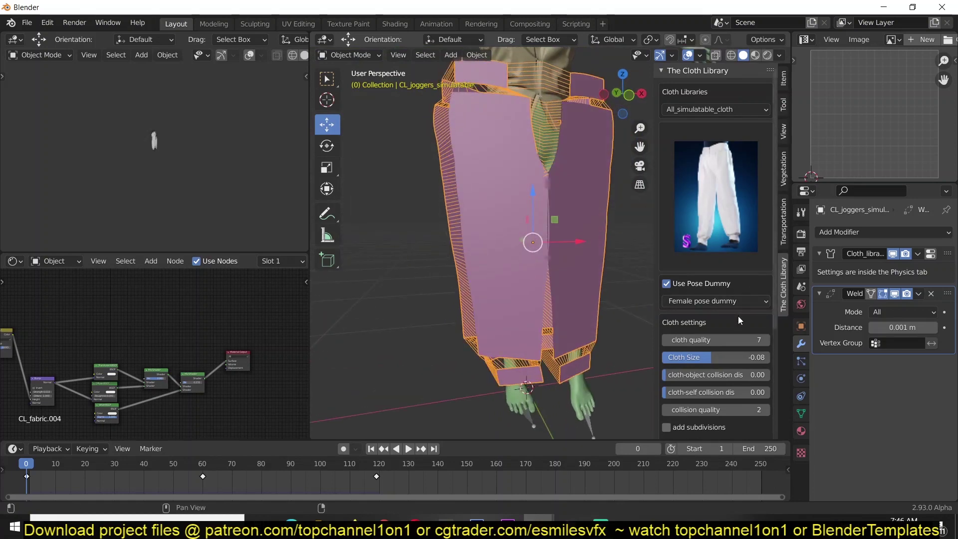
{"action": "middle_click_drag", "start_coordinate": [575, 314], "coordinate": [508, 289]}
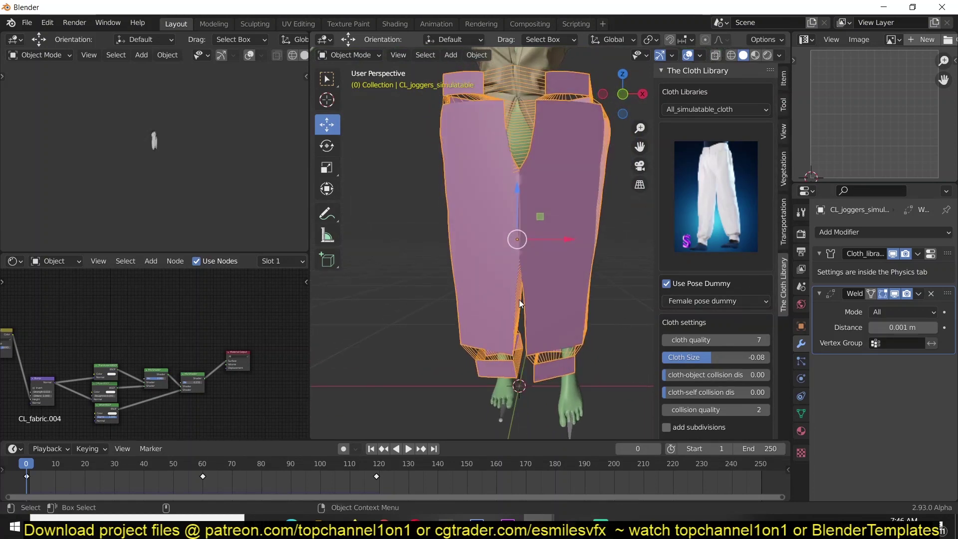
{"action": "key", "text": "Tab"}
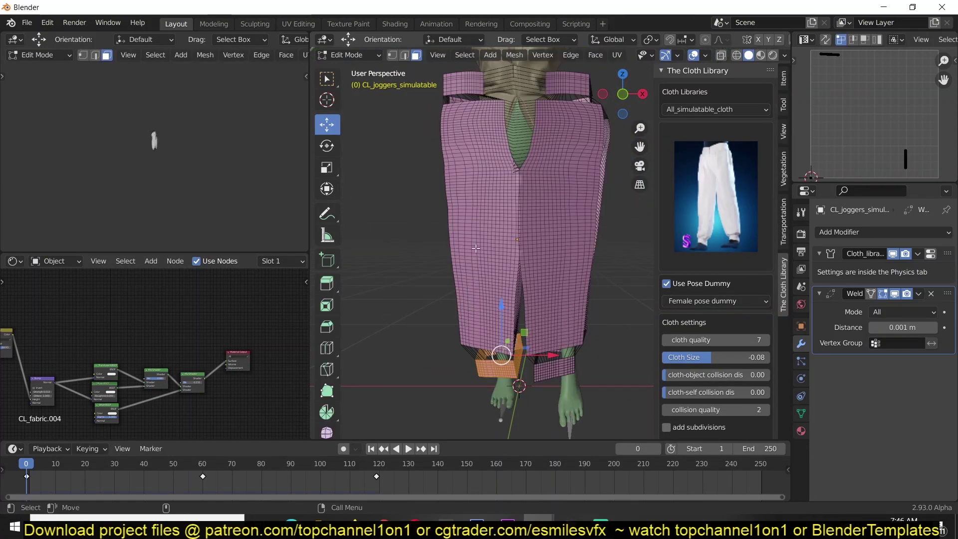
{"action": "key", "text": "Tab"}
{"action": "key", "text": "Tab"}
{"action": "key", "text": "Tab"}
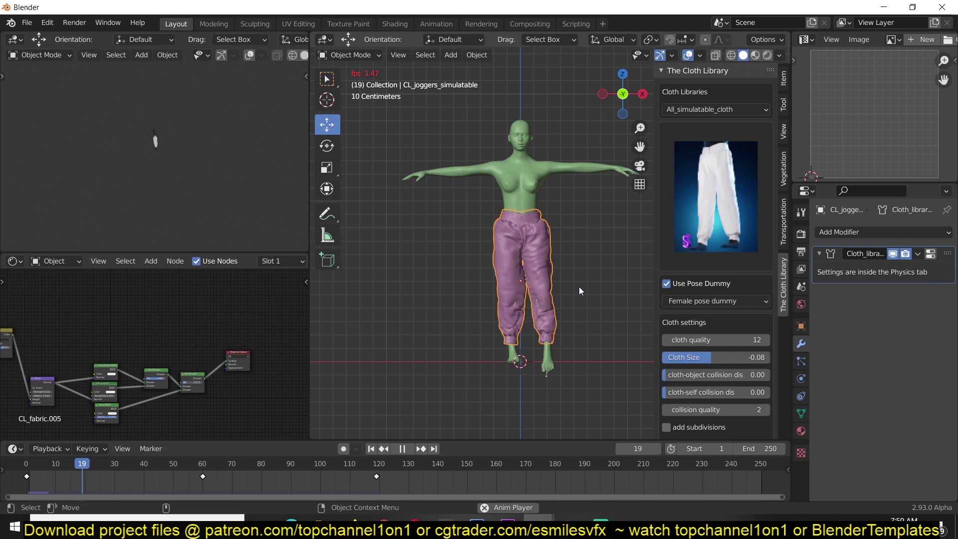
Let the joggers drape at cloth quality 12, stop at frame 29, and reselect them
{"action": "left_click", "coordinate": [579, 286]}
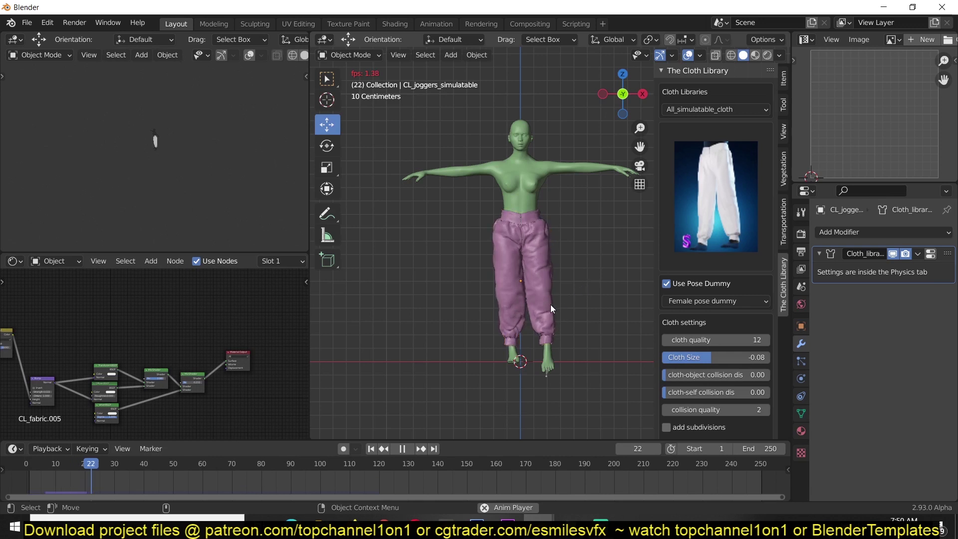
{"action": "middle_click_drag", "start_coordinate": [562, 294], "coordinate": [573, 287]}
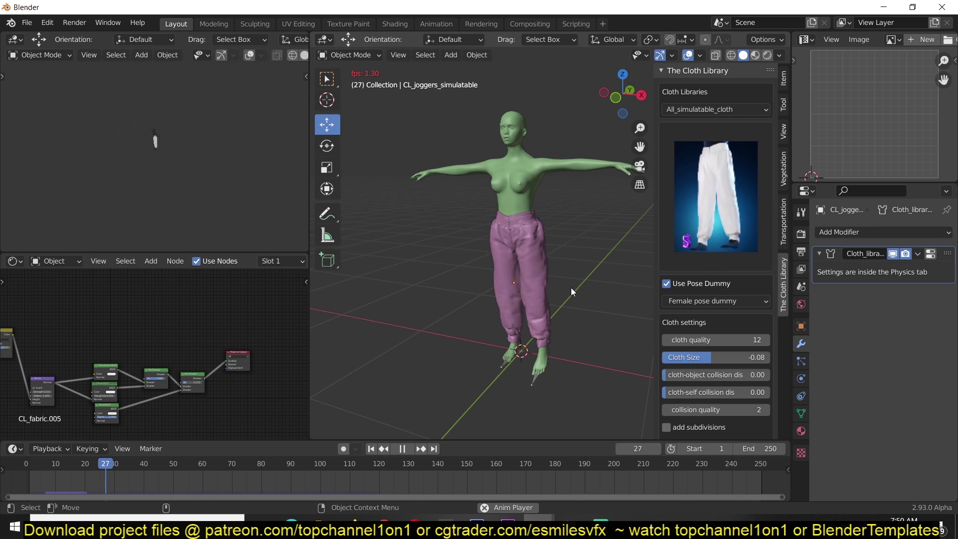
{"action": "key", "text": "space"}
{"action": "mouse_move", "coordinate": [575, 302]}
{"action": "middle_mouse_down"}
{"action": "mouse_move", "coordinate": [467, 278]}
{"action": "mouse_move", "coordinate": [558, 302]}
{"action": "middle_mouse_up"}
{"action": "scroll", "coordinate": [519, 303], "scroll_direction": "up", "scroll_amount": 3}
{"action": "left_click", "coordinate": [519, 304]}
{"action": "scroll", "coordinate": [630, 315], "scroll_direction": "up", "scroll_amount": 2}
{"action": "scroll", "coordinate": [732, 365], "scroll_direction": "down", "scroll_amount": 5}
{"action": "scroll", "coordinate": [732, 366], "scroll_direction": "down", "scroll_amount": 3}
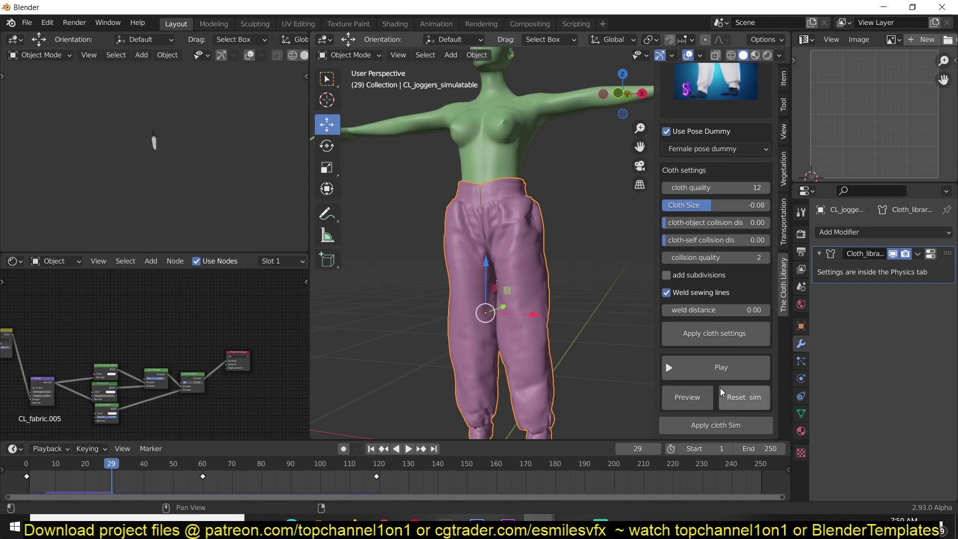
Apply the joggers' cloth simulation and add the sleeveless vest from the Cloth Library gallery
{"action": "left_click", "coordinate": [711, 427]}
{"action": "scroll", "coordinate": [526, 286], "scroll_direction": "down", "scroll_amount": 3}
{"action": "scroll", "coordinate": [525, 286], "scroll_direction": "up", "scroll_amount": 3}
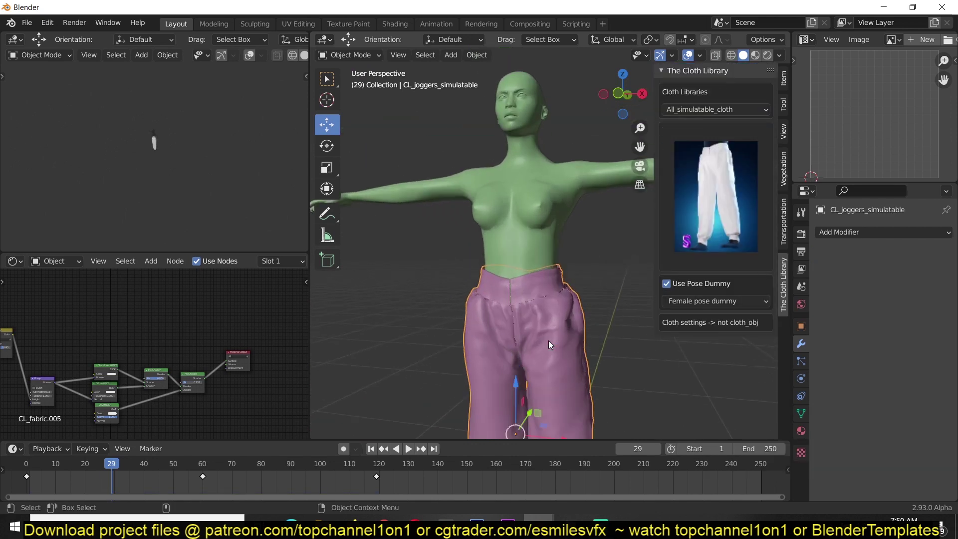
{"action": "left_click", "coordinate": [727, 220]}
{"action": "left_click", "coordinate": [588, 273]}
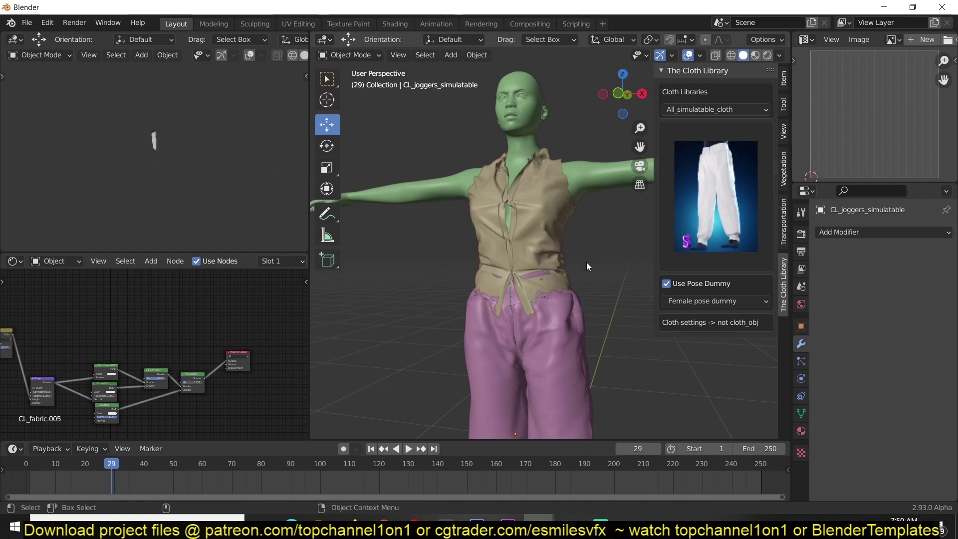
{"action": "middle_click_drag", "start_coordinate": [588, 274], "coordinate": [589, 307]}
Give the joggers a level-2 Subdivision modifier with Ctrl+2
{"action": "left_click", "coordinate": [549, 333]}
{"action": "key", "text": "ctrl+2"}
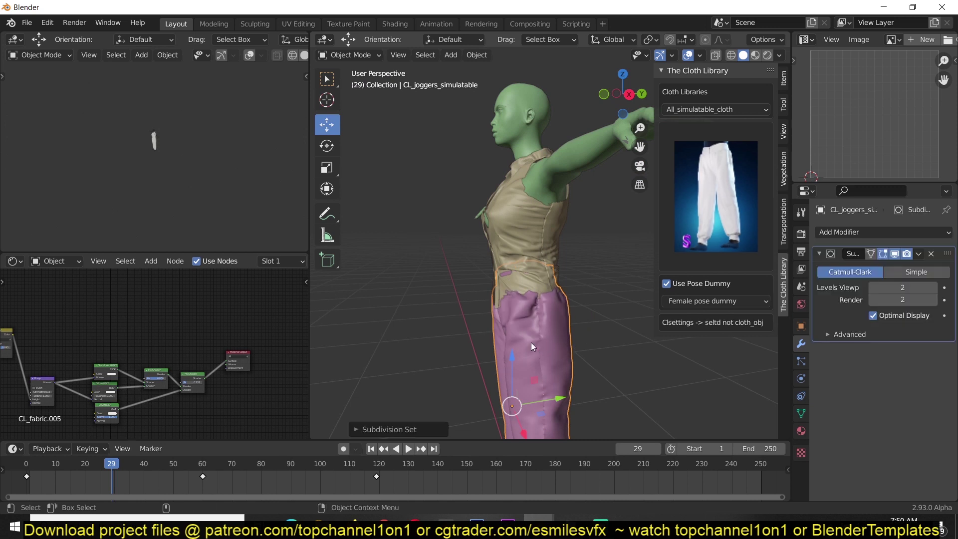
{"action": "middle_click_drag", "start_coordinate": [529, 340], "coordinate": [576, 319]}
Sculpt the vest's lower front hem with the SculptDraw brush so it lies smoother and lower
{"action": "left_click", "coordinate": [547, 281]}
{"action": "middle_click_drag", "start_coordinate": [547, 281], "coordinate": [418, 80]}
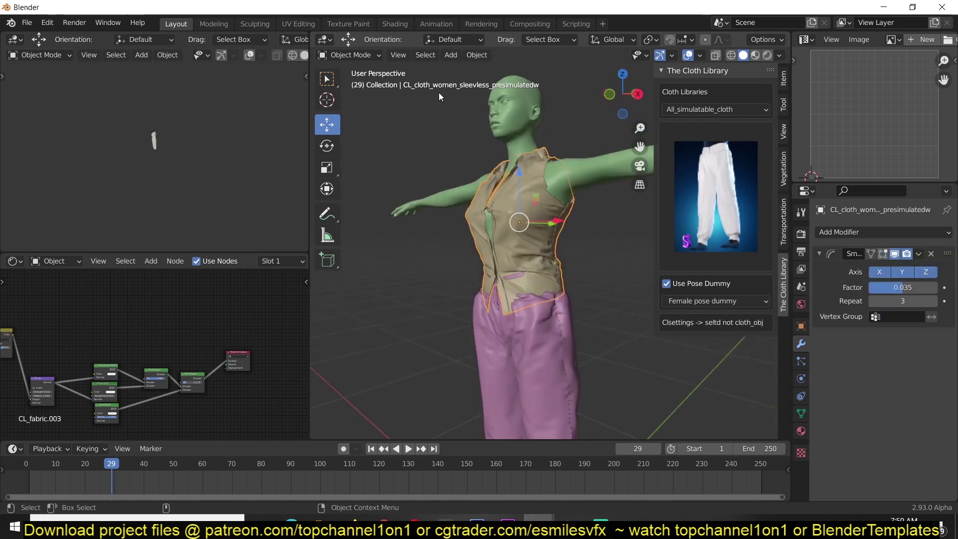
{"action": "left_click", "coordinate": [356, 59]}
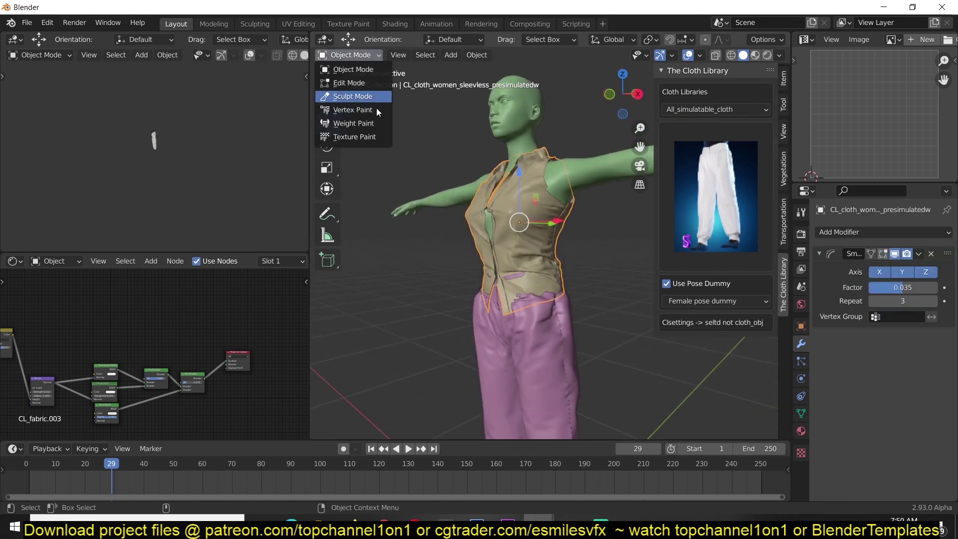
{"action": "left_click", "coordinate": [350, 97]}
{"action": "middle_click_drag", "start_coordinate": [535, 281], "coordinate": [489, 285]}
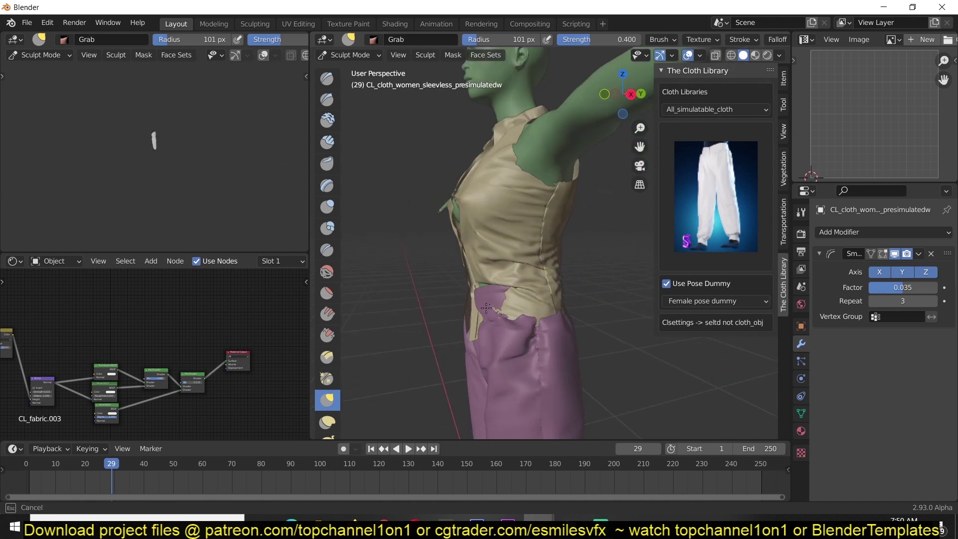
{"action": "left_click", "coordinate": [327, 79]}
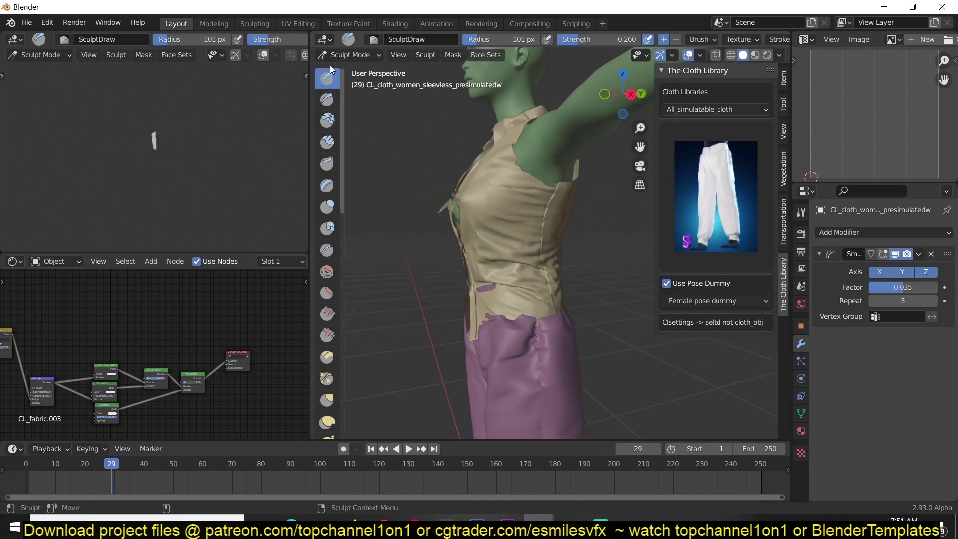
{"action": "mouse_move", "coordinate": [454, 224]}
{"action": "left_mouse_down"}
{"action": "mouse_move", "coordinate": [473, 327]}
{"action": "mouse_move", "coordinate": [463, 350]}
{"action": "left_mouse_up"}
{"action": "mouse_move", "coordinate": [544, 328]}
{"action": "left_mouse_down"}
{"action": "mouse_move", "coordinate": [485, 329]}
{"action": "mouse_move", "coordinate": [576, 310]}
{"action": "mouse_move", "coordinate": [474, 339]}
{"action": "mouse_move", "coordinate": [539, 333]}
{"action": "mouse_move", "coordinate": [519, 326]}
{"action": "left_mouse_up"}
{"action": "middle_click_drag", "start_coordinate": [518, 326], "coordinate": [428, 204]}
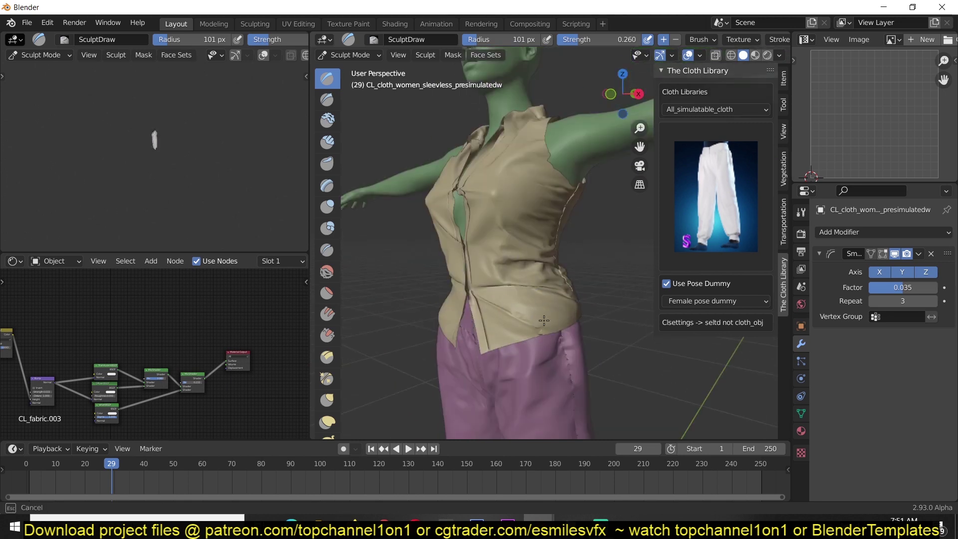
{"action": "left_click", "coordinate": [350, 55]}
{"action": "left_click", "coordinate": [347, 69]}
{"action": "scroll", "coordinate": [561, 234], "scroll_direction": "down", "scroll_amount": 5}
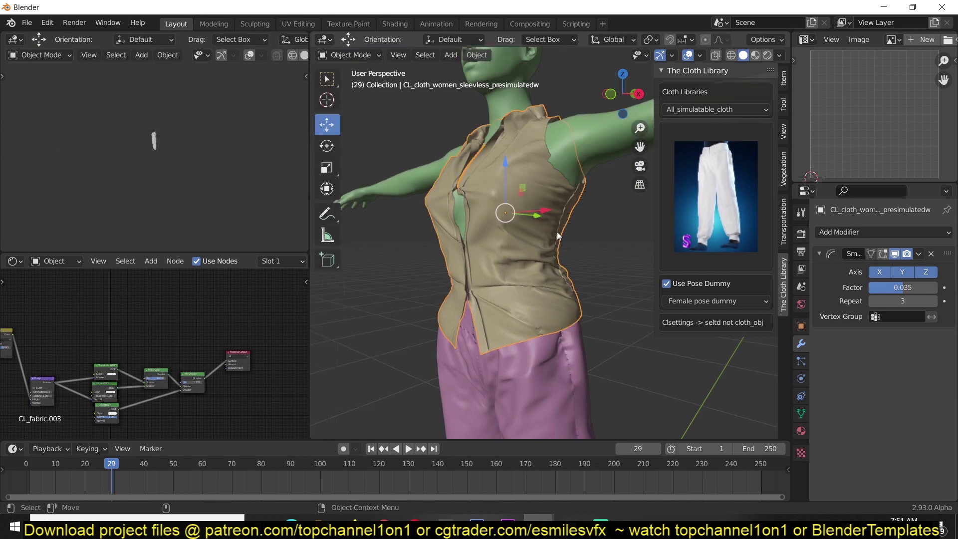
{"action": "middle_click_drag", "start_coordinate": [584, 262], "coordinate": [524, 267]}
{"action": "scroll", "coordinate": [524, 267], "scroll_direction": "down", "scroll_amount": 4}
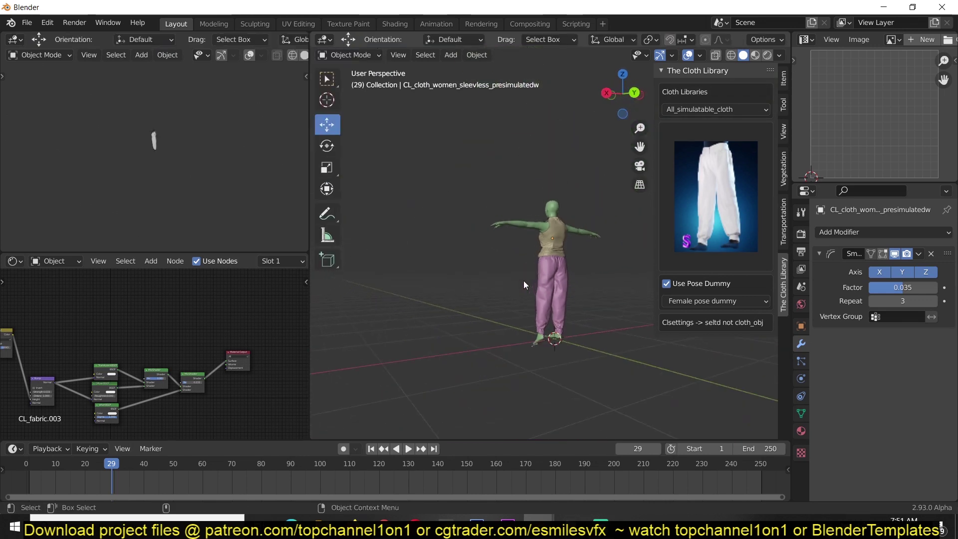